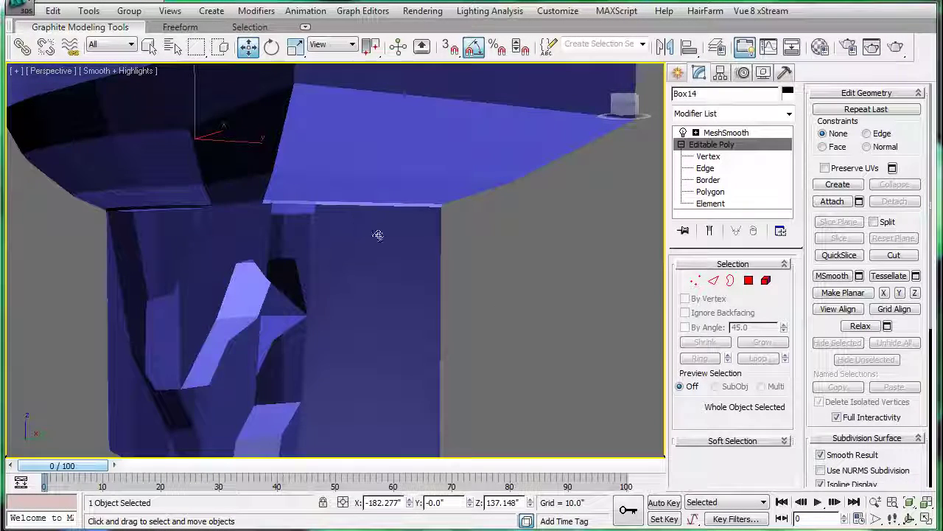
Zoom in on Box14's base, enter Editable Poly Vertex level and turn on Edged Faces.
mouse_move(377, 234)
middle_mouse_down("alt")
mouse_move(411, 213)
mouse_move(487, 225)
middle_mouse_up("alt")
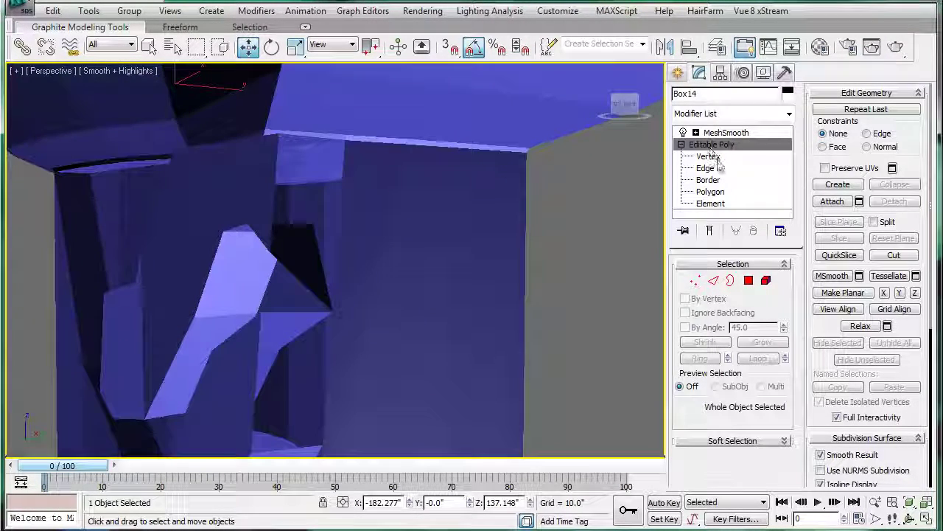
left_click(708, 157)
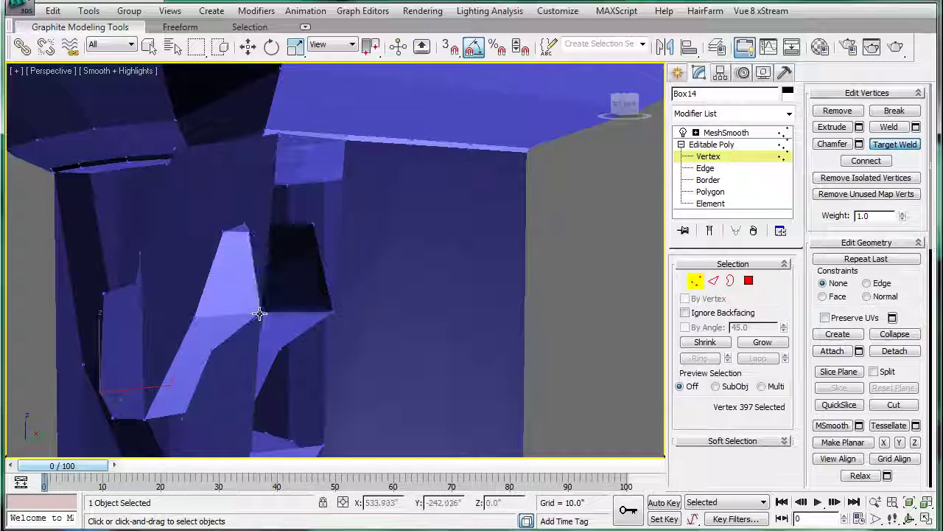
key("F4")
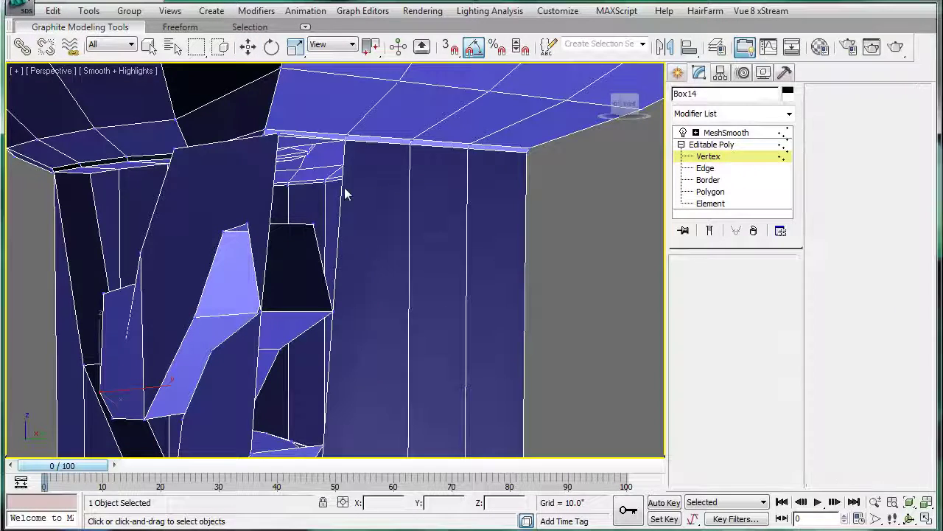
At Edge level, move the selected column of Box14's edges to the right along X.
left_click(291, 137)
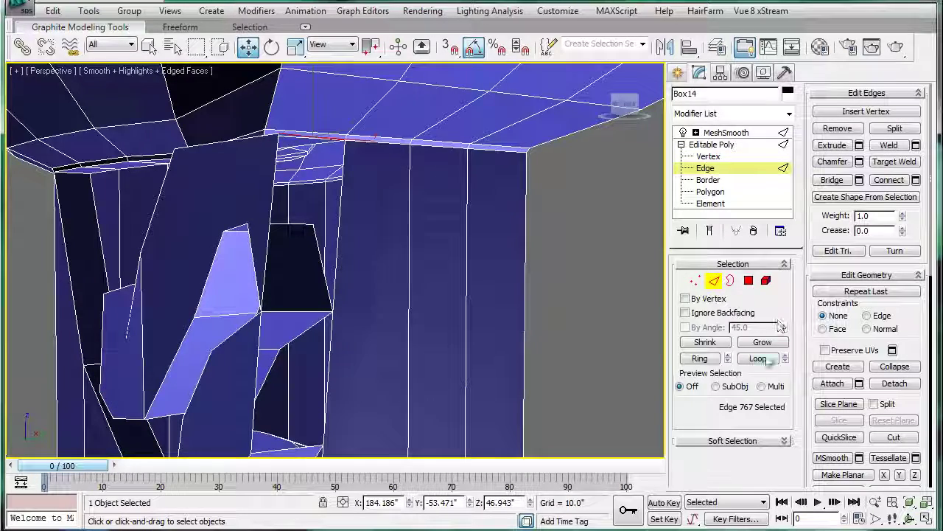
middle_click_drag(353, 252, 342, 250, "alt")
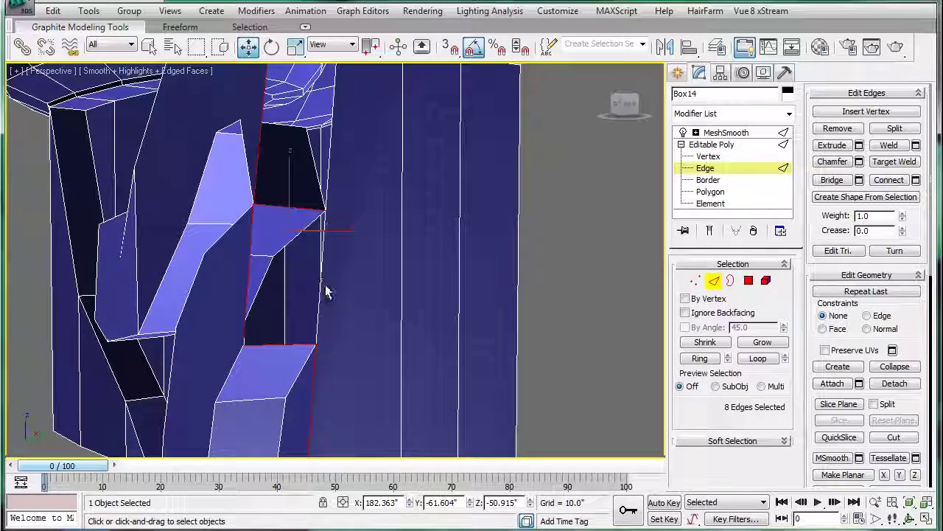
mouse_move(328, 295)
middle_mouse_down("alt")
mouse_move(362, 305)
mouse_move(353, 196)
middle_mouse_up("alt")
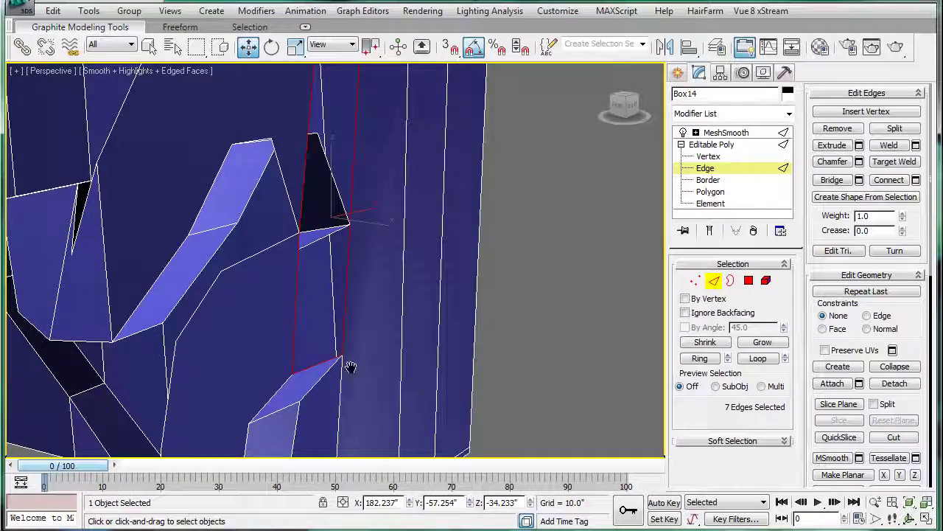
scroll(351, 367, "down", 3)
mouse_move(368, 270)
middle_mouse_down("alt")
mouse_move(207, 168)
mouse_move(421, 232)
mouse_move(385, 267)
mouse_move(354, 375)
mouse_move(354, 270)
mouse_move(341, 245)
middle_mouse_up("alt")
mouse_move(365, 255)
left_mouse_down()
mouse_move(388, 258)
mouse_move(377, 249)
left_mouse_up()
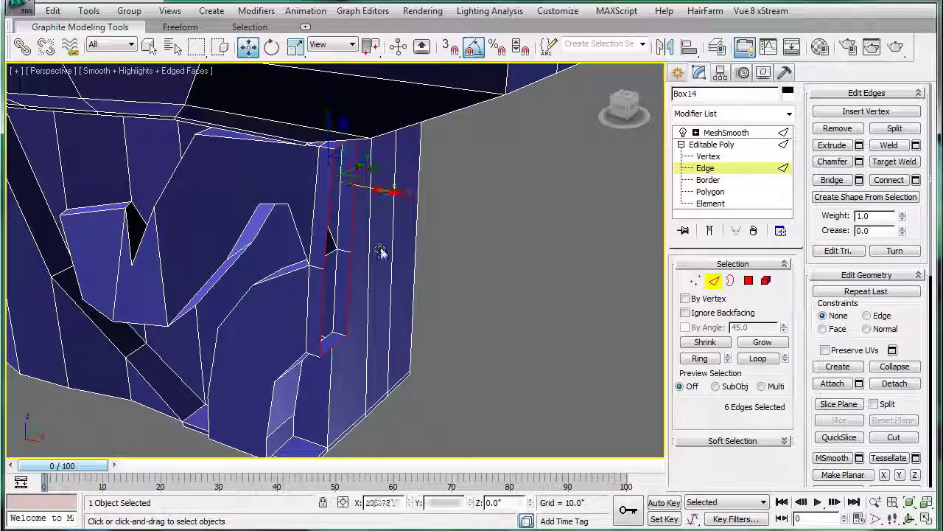
Cap the resulting open border hole with a new polygon and inspect the patched area.
left_click(730, 281)
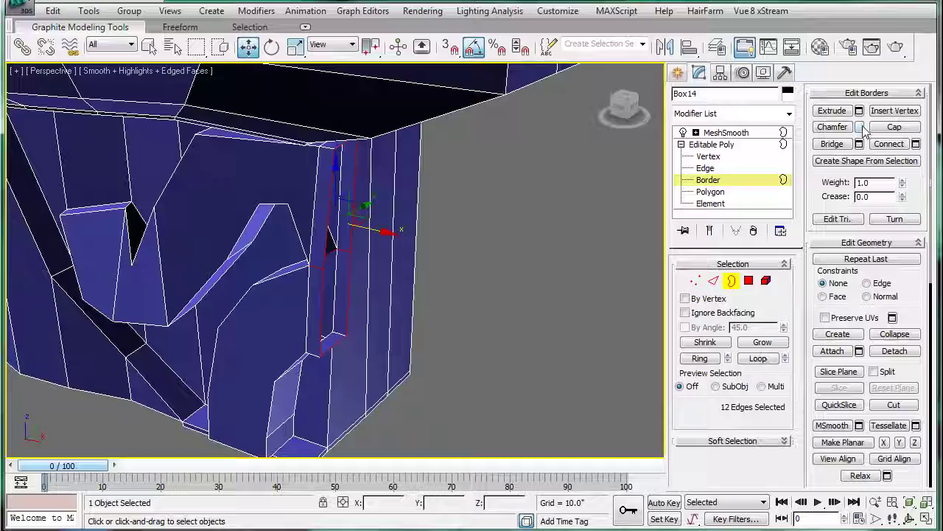
left_click(892, 129)
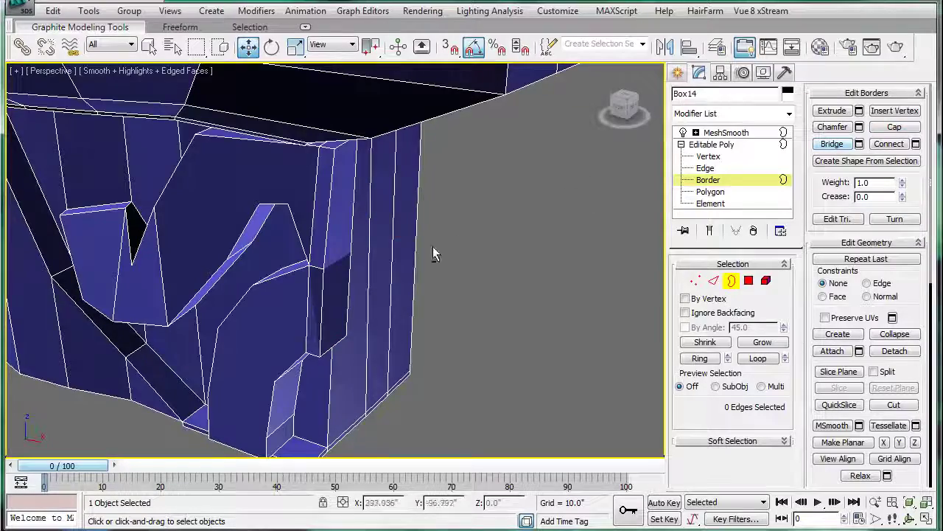
mouse_move(432, 254)
middle_mouse_down("alt")
mouse_move(316, 173)
mouse_move(392, 147)
mouse_move(364, 223)
mouse_move(446, 256)
mouse_move(312, 231)
mouse_move(318, 210)
mouse_move(328, 214)
middle_mouse_up("alt")
scroll(331, 232, "up", 3)
left_click(748, 281)
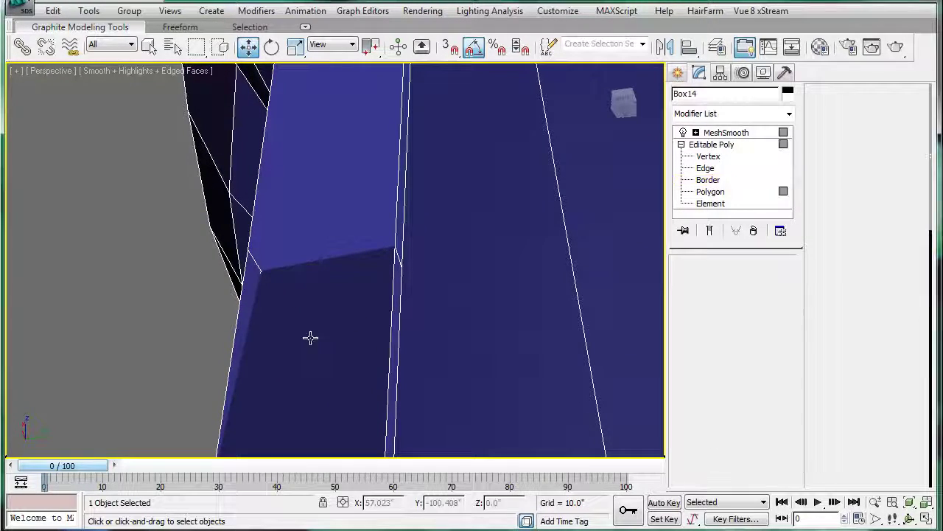
scroll(309, 338, "down", 2)
left_click(324, 331)
left_click(317, 317, "alt")
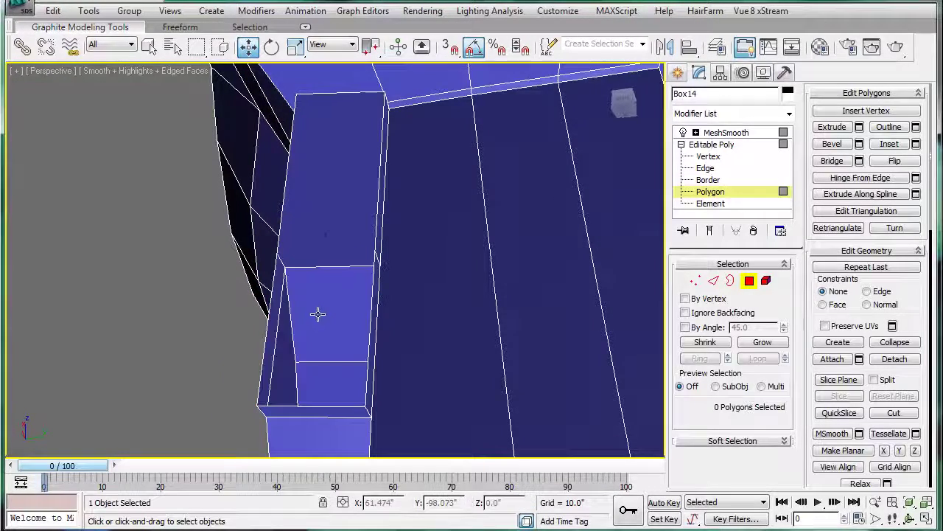
mouse_move(317, 314)
middle_mouse_down("alt")
mouse_move(354, 290)
mouse_move(405, 323)
mouse_move(321, 228)
mouse_move(359, 215)
mouse_move(381, 228)
mouse_move(219, 261)
mouse_move(368, 249)
mouse_move(467, 257)
mouse_move(455, 237)
mouse_move(305, 228)
mouse_move(344, 266)
mouse_move(321, 292)
mouse_move(307, 243)
mouse_move(337, 236)
mouse_move(346, 236)
mouse_move(316, 263)
mouse_move(405, 281)
mouse_move(386, 258)
mouse_move(385, 298)
mouse_move(495, 291)
mouse_move(312, 307)
mouse_move(384, 322)
mouse_move(453, 302)
mouse_move(438, 314)
mouse_move(375, 295)
mouse_move(667, 182)
middle_mouse_up("alt")
left_click(307, 205, "alt")
scroll(365, 248, "up", 2)
scroll(364, 248, "down", 2)
Move loose vertex 382 onto its neighbour and weld them, dropping the vertex count from 420 to 419.
left_click(706, 156)
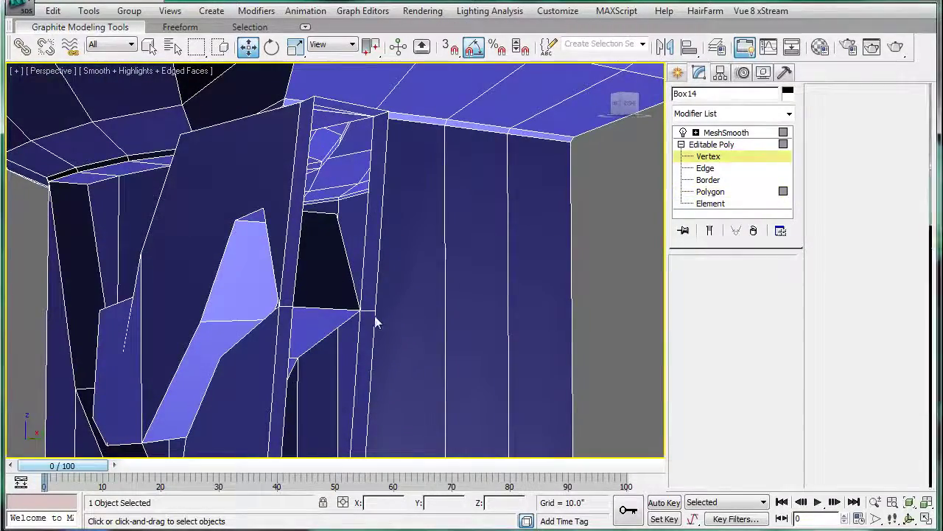
scroll(373, 328, "up", 3)
left_click(375, 342)
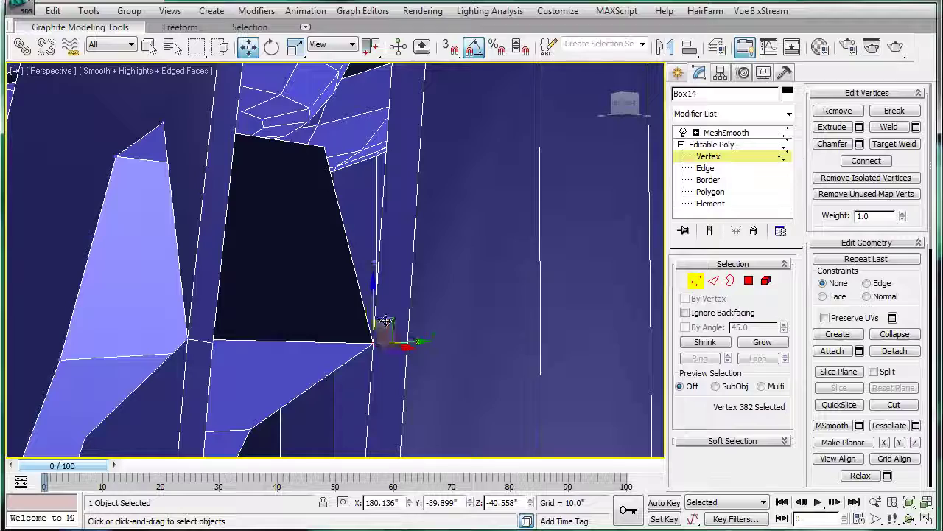
middle_click_drag(384, 325, 366, 331, "alt")
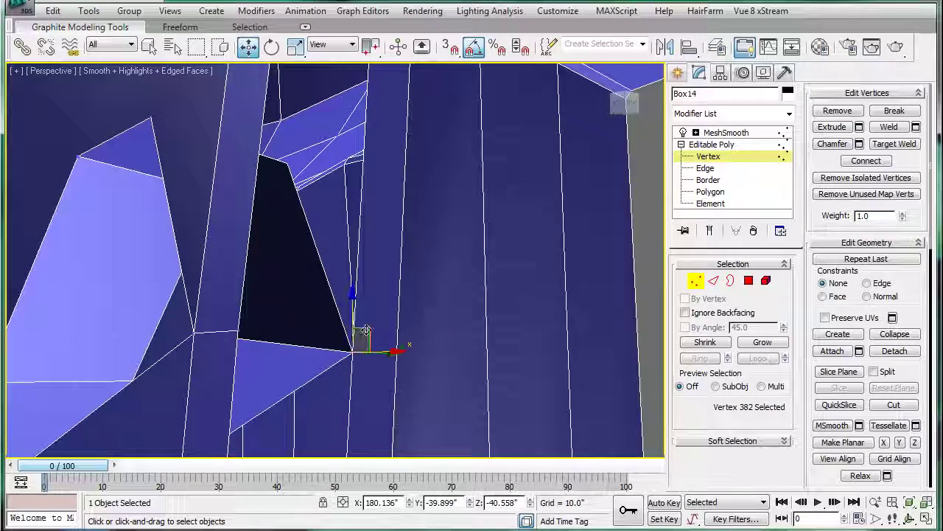
mouse_move(342, 254)
left_mouse_down()
mouse_move(383, 368)
mouse_move(364, 379)
left_mouse_up()
middle_click_drag(340, 343, 353, 343, "alt")
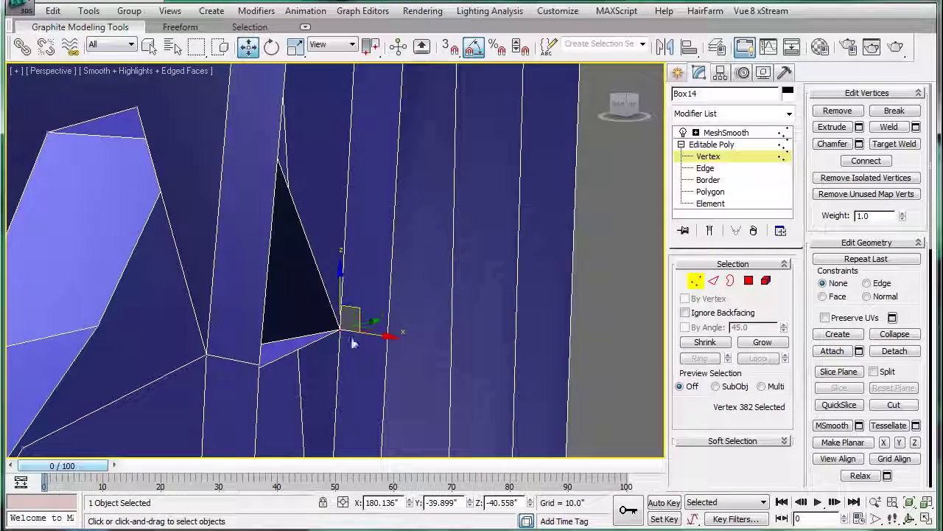
left_click(916, 127)
left_click(400, 479)
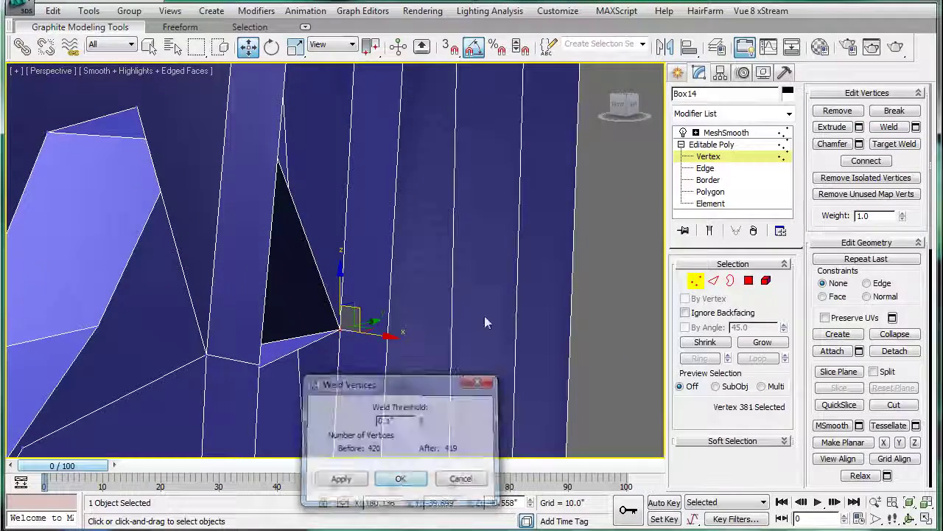
left_click(736, 282)
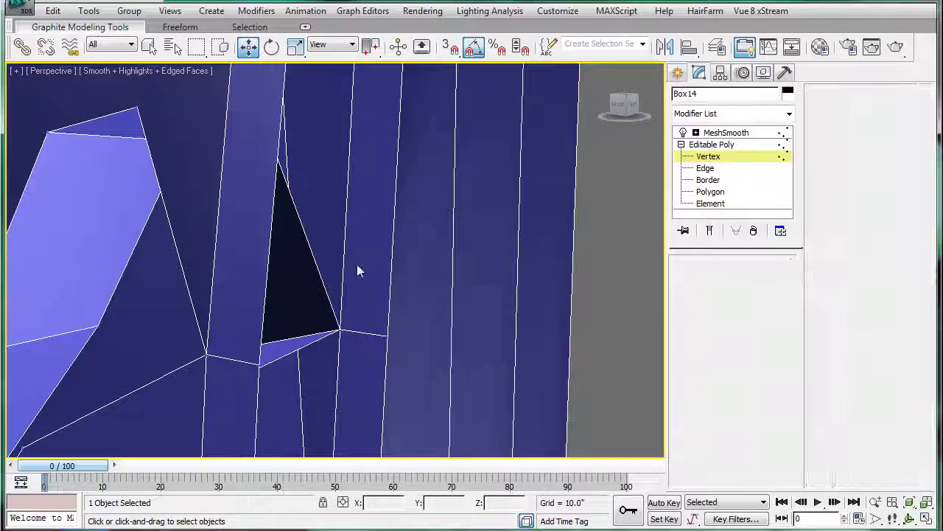
scroll(359, 252, "down", 3)
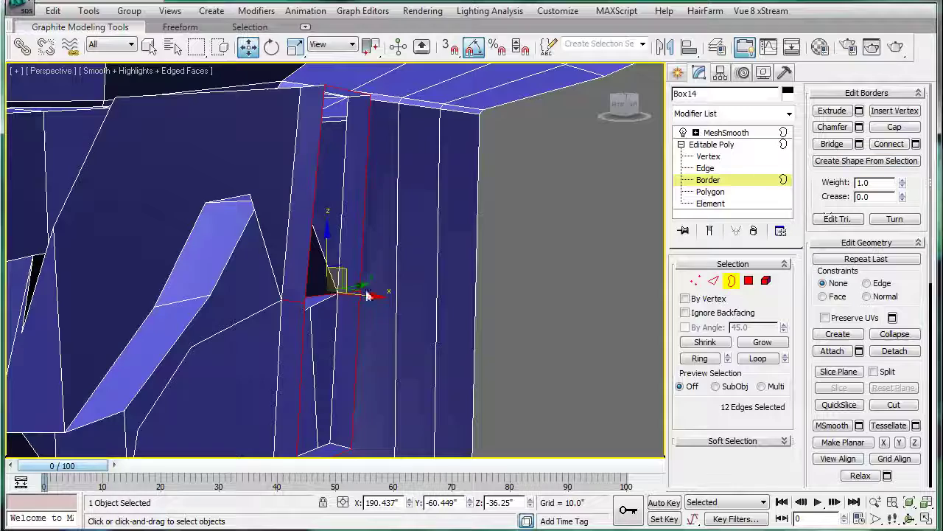
Weld the two vertices at the remaining gap, bringing Box14's vertex count to 418.
middle_click_drag(369, 295, 537, 289, "alt")
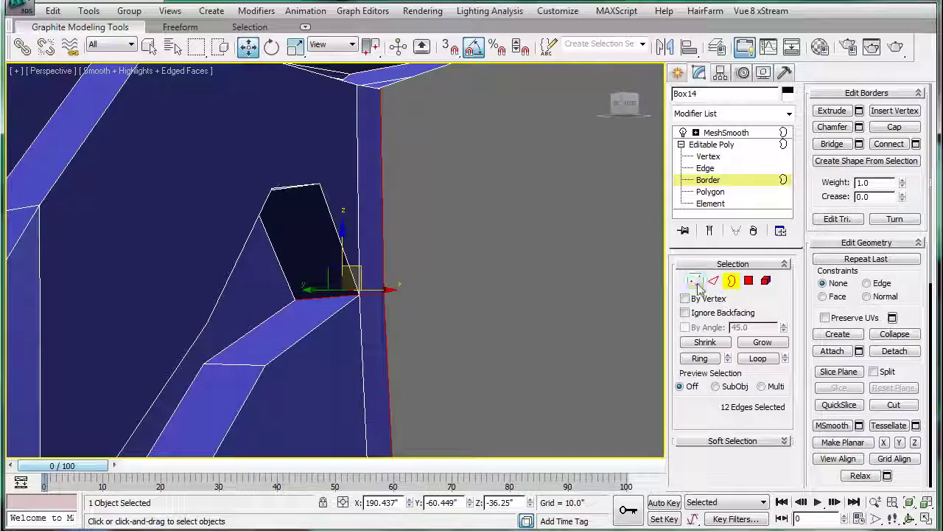
left_click(697, 281)
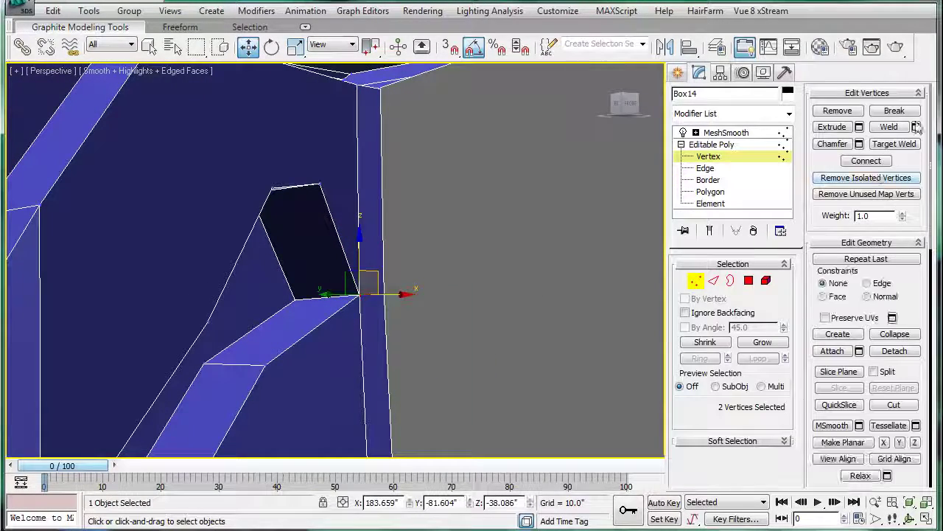
left_click(916, 127)
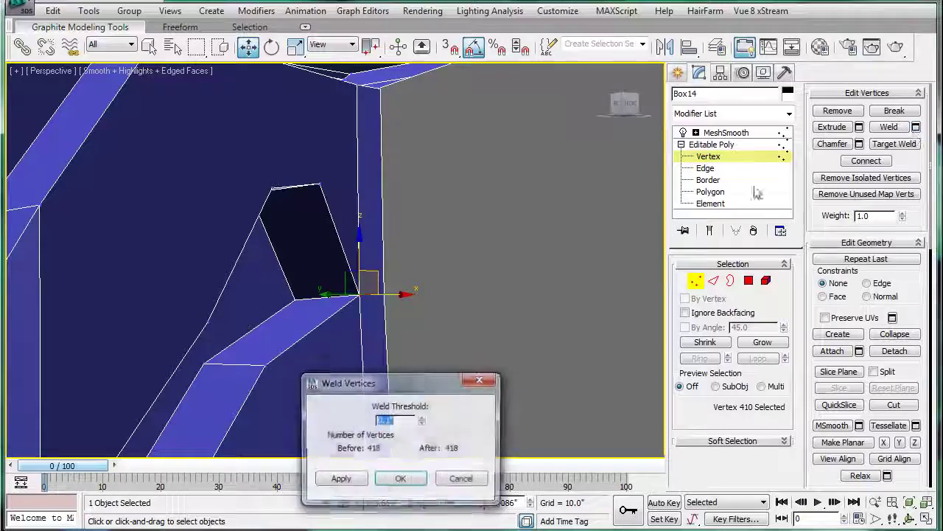
left_click(396, 477)
left_click(464, 334)
Inspect the remaining hole at Border level, then exit Box14's sub-object editing.
middle_click_drag(464, 334, 263, 356, "alt")
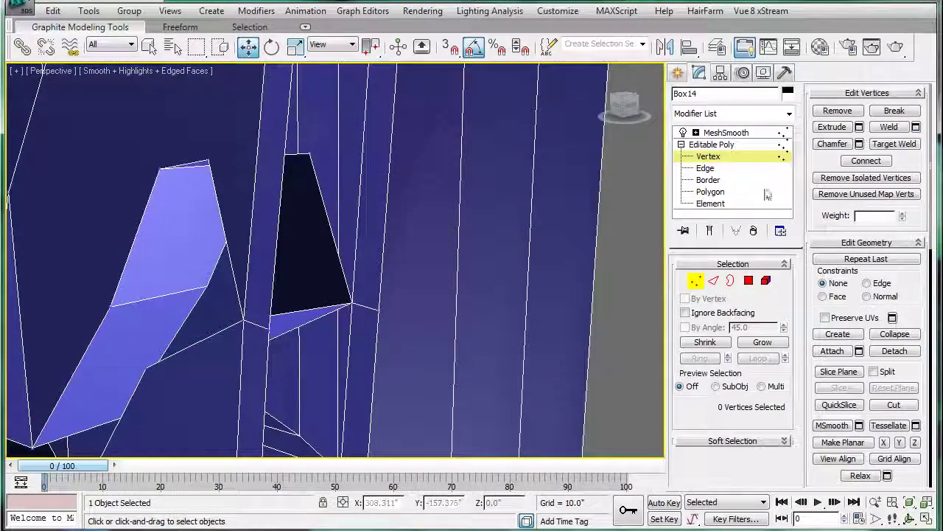
key("3")
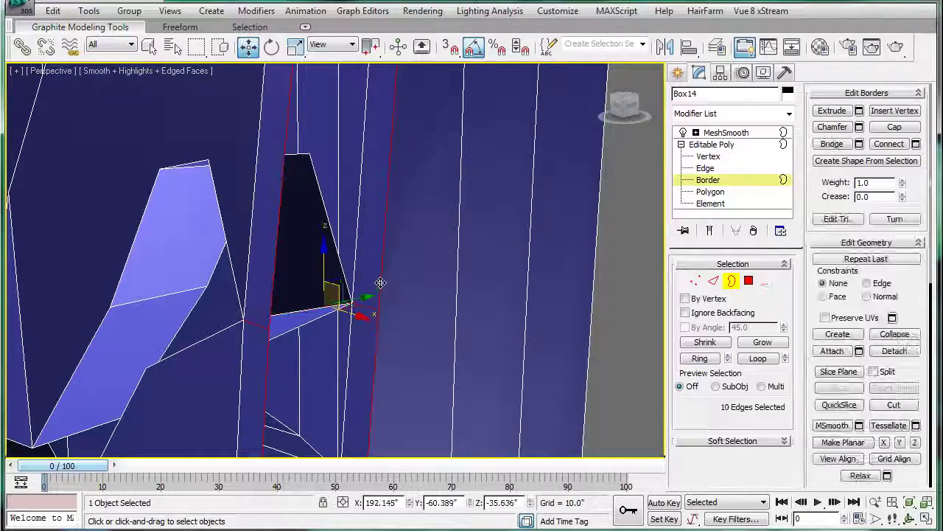
mouse_move(381, 282)
middle_mouse_down("alt")
mouse_move(521, 306)
mouse_move(353, 248)
mouse_move(261, 258)
mouse_move(479, 263)
mouse_move(529, 276)
mouse_move(570, 307)
middle_mouse_up("alt")
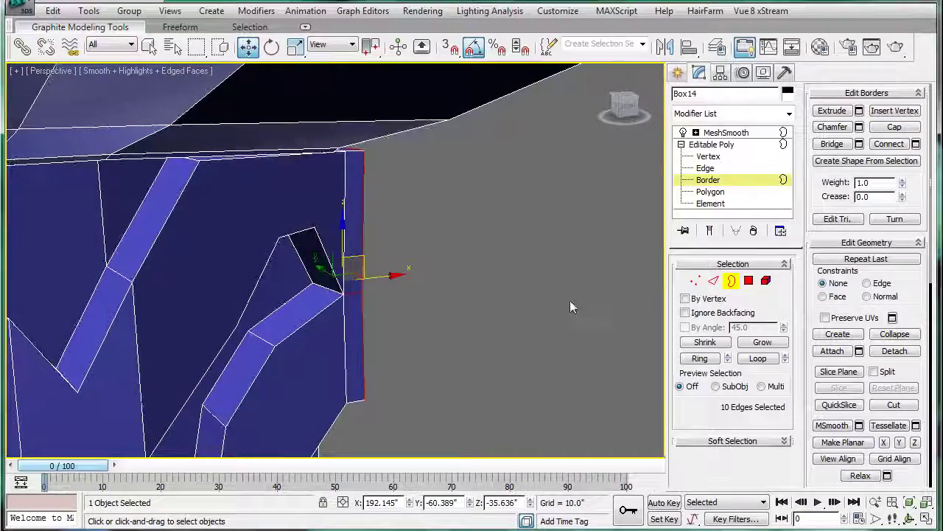
left_click(719, 144)
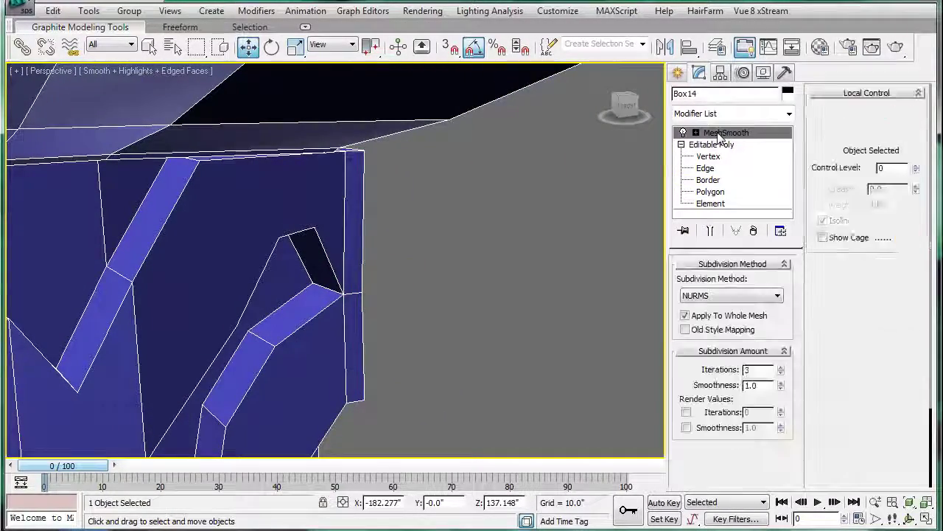
Preview the MeshSmooth result without Edged Faces, then select a base polygon at Editable Poly Polygon level.
mouse_move(372, 314)
middle_mouse_down("alt")
mouse_move(417, 297)
mouse_move(371, 290)
mouse_move(391, 310)
mouse_move(396, 300)
mouse_move(283, 300)
mouse_move(345, 308)
mouse_move(391, 249)
middle_mouse_up("alt")
key("F4")
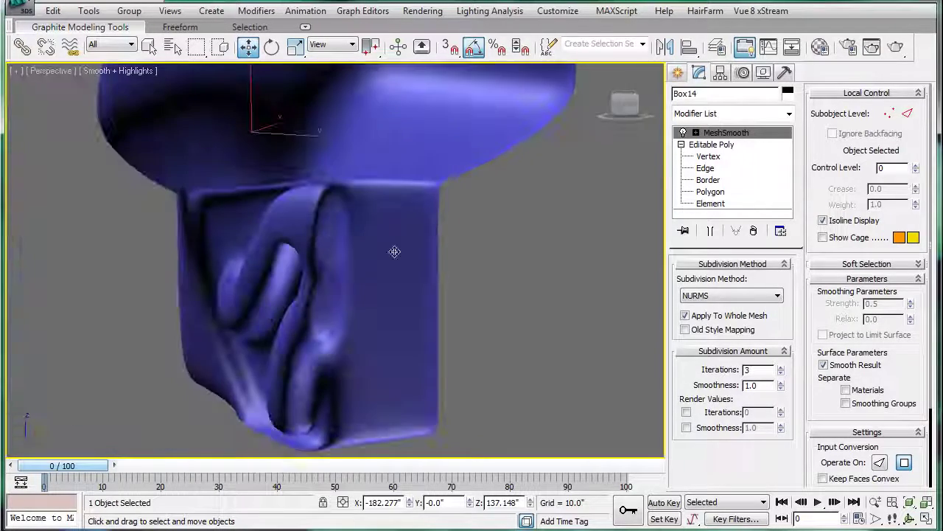
left_click(711, 192)
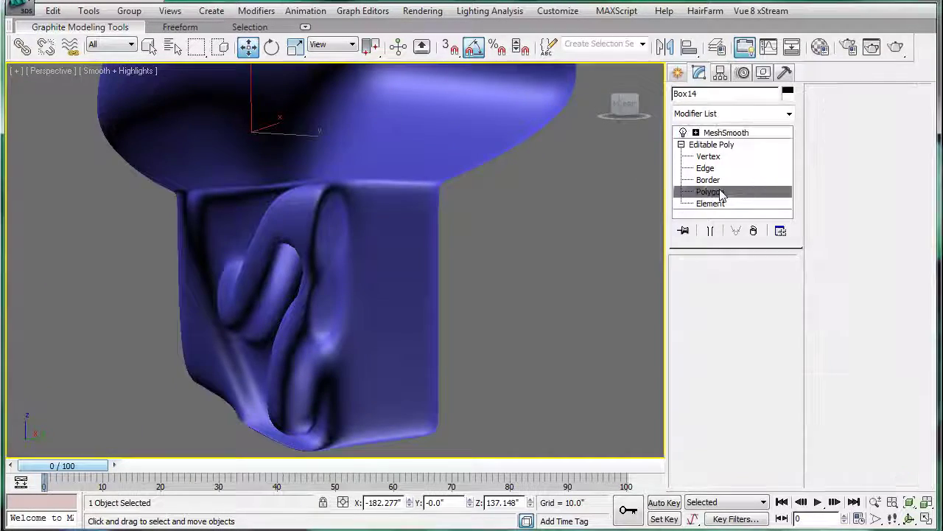
left_click(327, 269)
mouse_move(328, 276)
middle_mouse_down("alt")
mouse_move(394, 293)
mouse_move(327, 217)
mouse_move(336, 277)
middle_mouse_up("alt")
scroll(399, 289, "up", 3)
With Edged Faces on at Vertex level, select the vertices at the dark hole's corner near the seam.
left_click(367, 313, "alt")
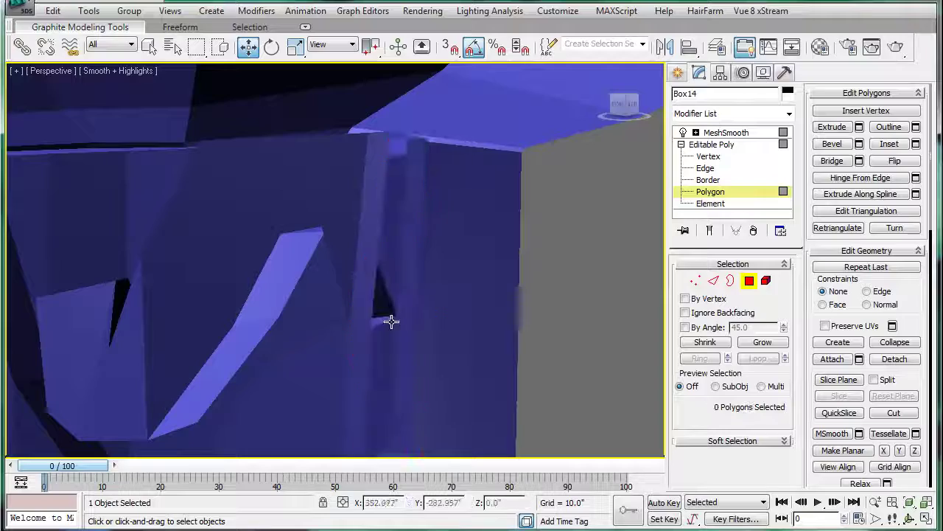
mouse_move(390, 320)
middle_mouse_down("alt")
mouse_move(311, 290)
mouse_move(306, 314)
mouse_move(273, 315)
mouse_move(358, 316)
middle_mouse_up("alt")
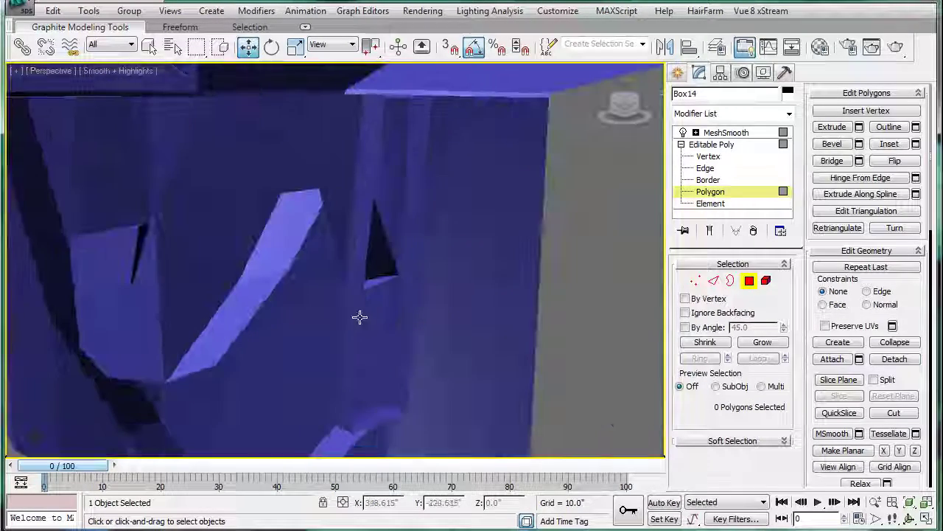
left_click(693, 156)
mouse_move(372, 285)
middle_mouse_down("alt")
mouse_move(392, 280)
mouse_move(322, 274)
middle_mouse_up("alt")
key("F4")
mouse_move(271, 289)
middle_mouse_down()
mouse_move(484, 311)
mouse_move(439, 325)
mouse_move(174, 325)
middle_mouse_up()
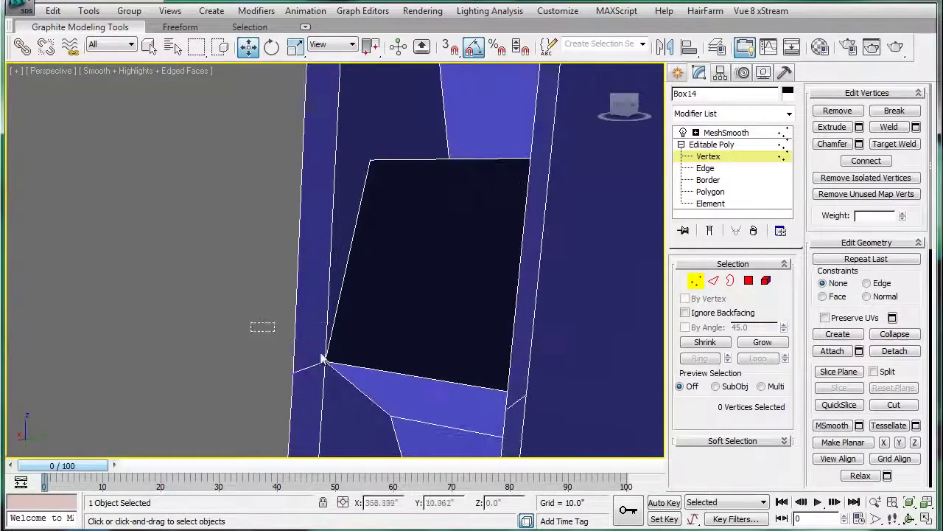
left_click_drag(252, 320, 354, 354)
key("z")
mouse_move(354, 379)
middle_mouse_down("alt")
mouse_move(461, 384)
mouse_move(299, 316)
mouse_move(373, 310)
mouse_move(280, 299)
mouse_move(253, 265)
mouse_move(288, 221)
mouse_move(379, 228)
mouse_move(480, 268)
mouse_move(514, 294)
mouse_move(241, 300)
mouse_move(341, 246)
mouse_move(644, 228)
middle_mouse_up("alt")
left_click(730, 283)
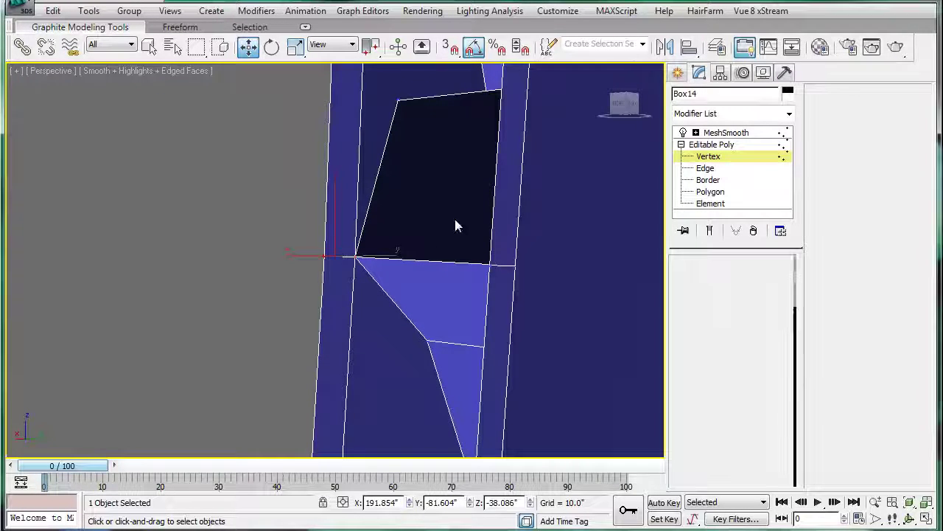
scroll(456, 227, "down", 4)
Select the two frame edges beside the dark hole and nudge them slightly along X.
key("2")
left_click(393, 221)
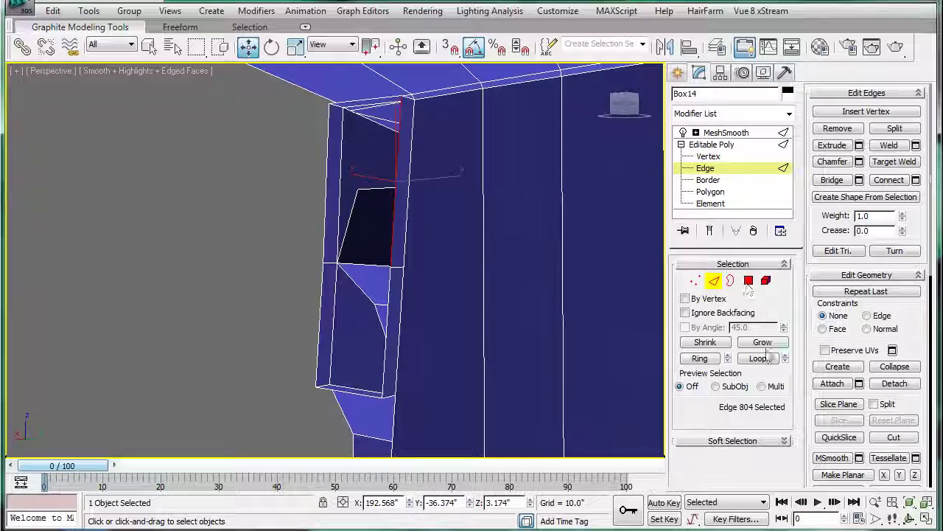
left_click(389, 300, "ctrl")
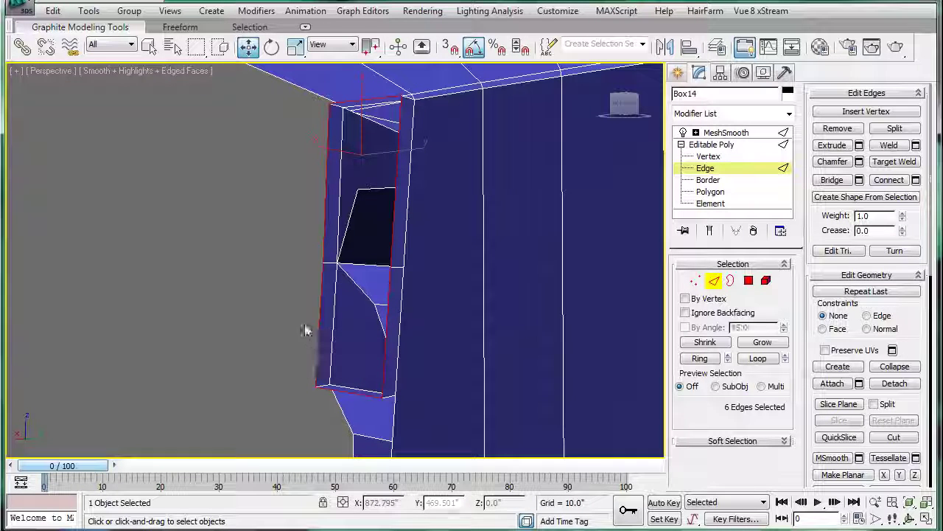
left_click_drag(330, 149, 329, 151)
Switch to Border level and orbit around the mesh to look for open borders.
key("2")
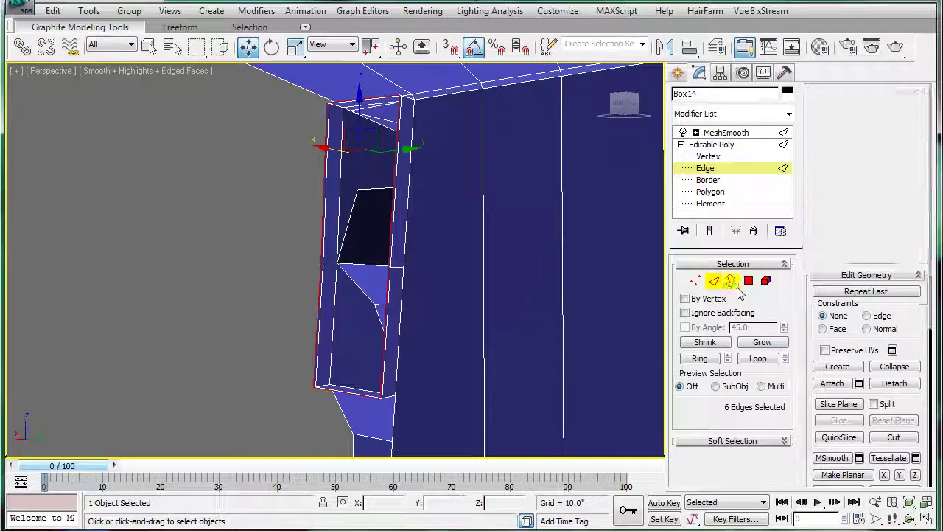
key("3")
scroll(320, 254, "up", 2)
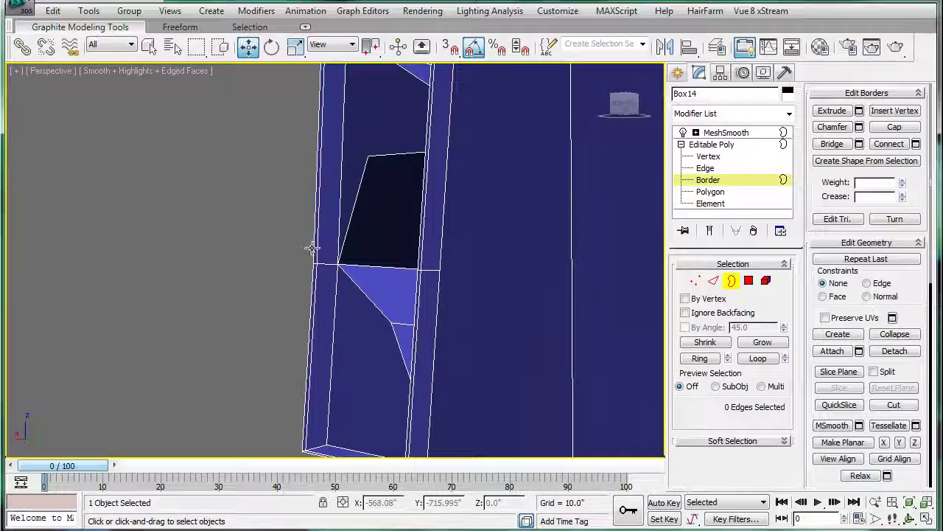
mouse_move(303, 267)
middle_mouse_down("alt")
mouse_move(507, 267)
mouse_move(410, 280)
mouse_move(421, 269)
mouse_move(369, 273)
mouse_move(390, 270)
middle_mouse_up("alt")
left_click(390, 272)
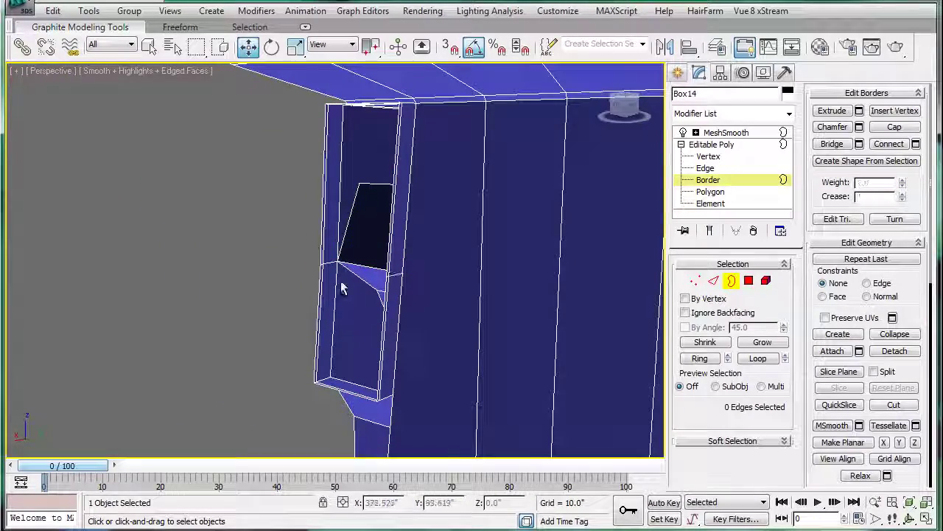
scroll(270, 269, "up", 3)
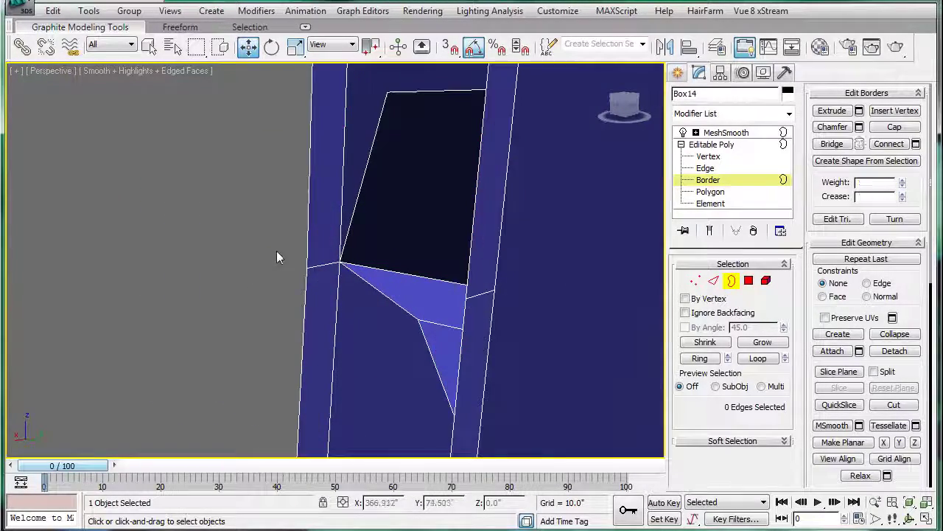
scroll(265, 252, "up", 2)
mouse_move(291, 288)
middle_mouse_down("alt")
mouse_move(352, 268)
mouse_move(484, 304)
mouse_move(551, 291)
mouse_move(575, 273)
mouse_move(564, 261)
middle_mouse_up("alt")
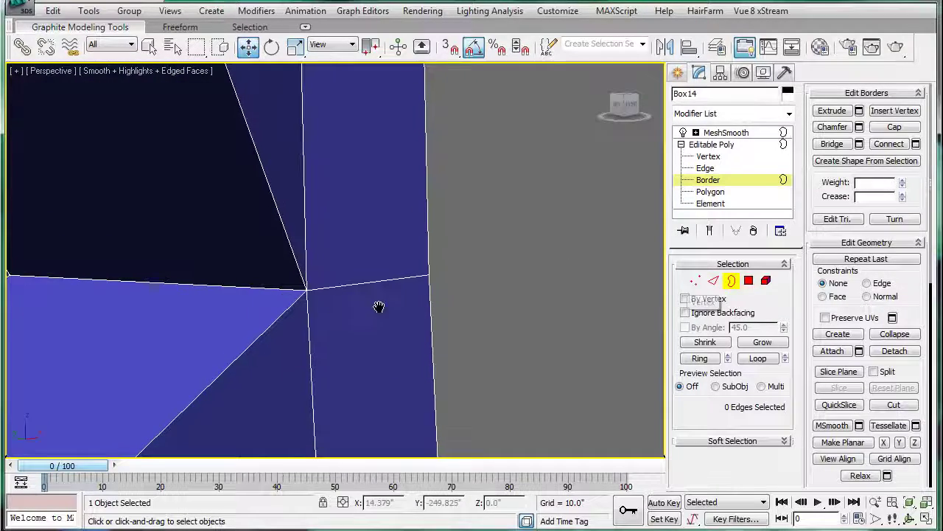
mouse_move(379, 307)
middle_mouse_down()
mouse_move(276, 320)
mouse_move(126, 301)
mouse_move(231, 295)
middle_mouse_up()
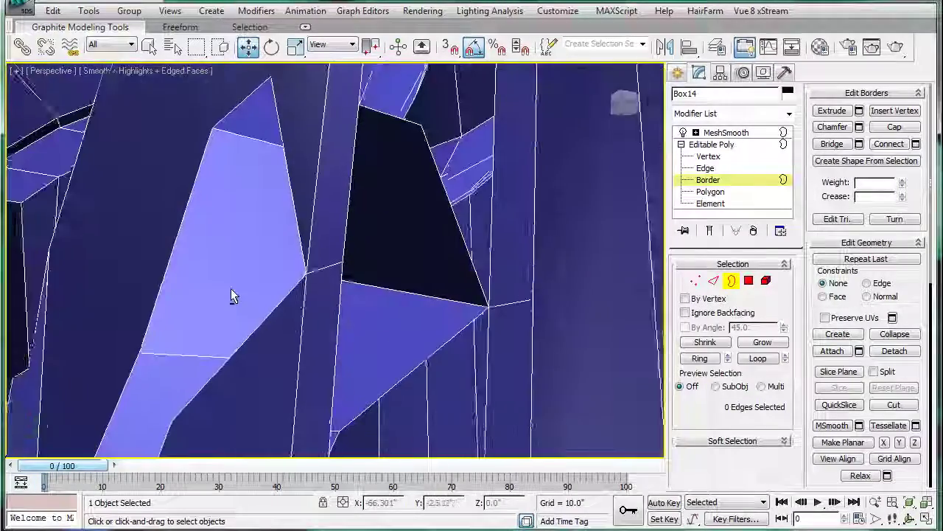
scroll(230, 291, "up", 2)
scroll(254, 286, "up", 3)
scroll(325, 297, "up", 3)
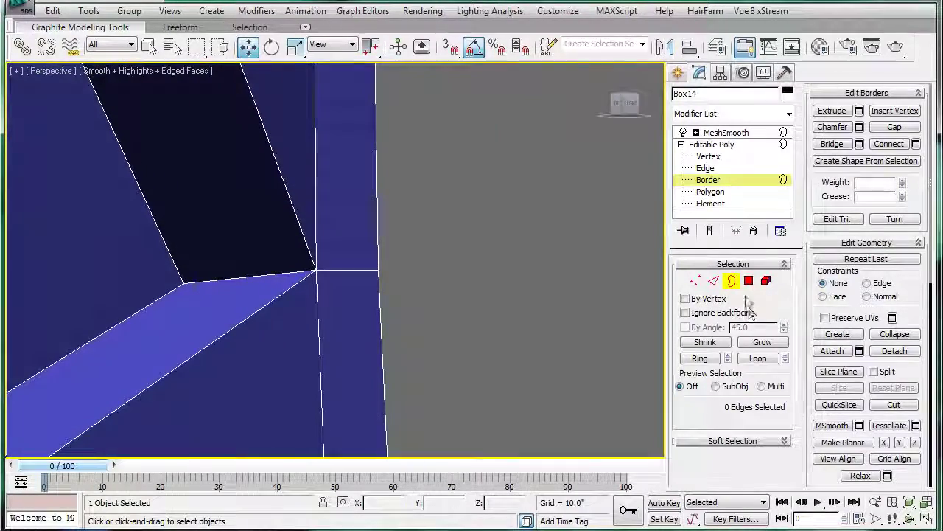
left_click(714, 281)
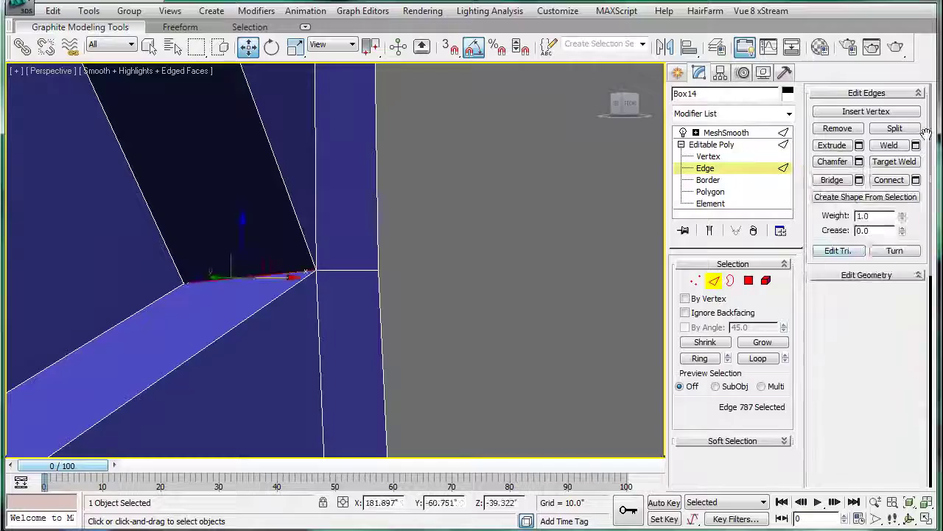
left_click(859, 162)
middle_click_drag(457, 254, 188, 247, "alt")
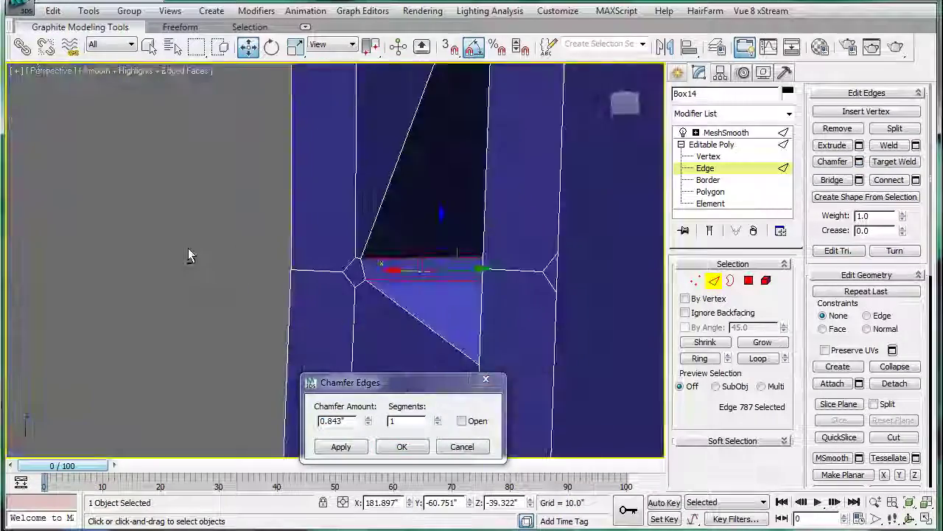
scroll(197, 259, "up", 2)
mouse_move(315, 275)
middle_mouse_down("alt")
mouse_move(570, 266)
mouse_move(449, 243)
mouse_move(331, 236)
mouse_move(341, 240)
middle_mouse_up("alt")
left_click(462, 446)
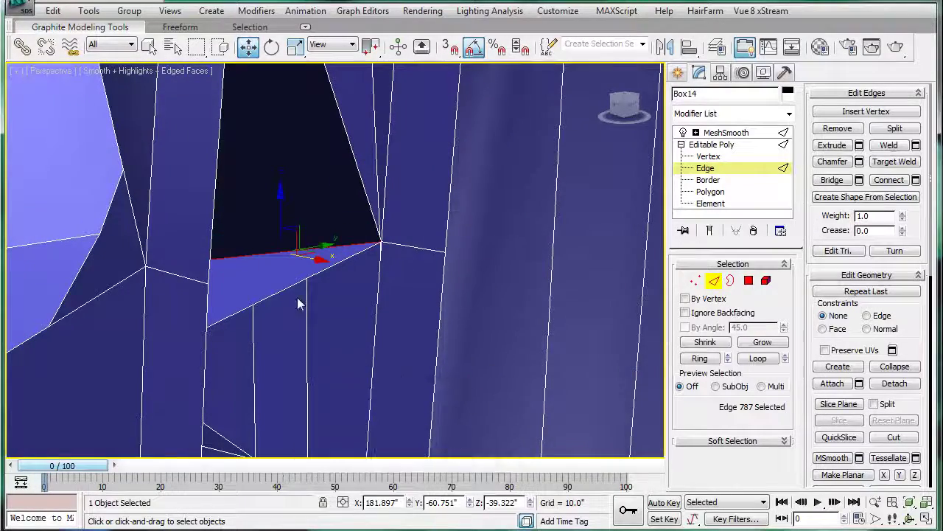
middle_click_drag(269, 299, 277, 307, "alt")
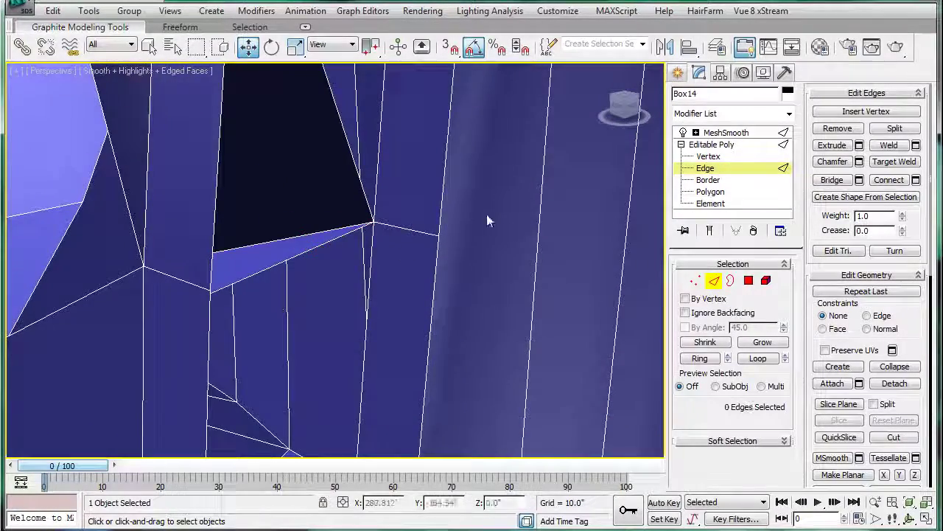
Weld the selected corner vertices at the dark hole using a 4.35 weld threshold.
left_click(686, 281)
left_click(373, 221)
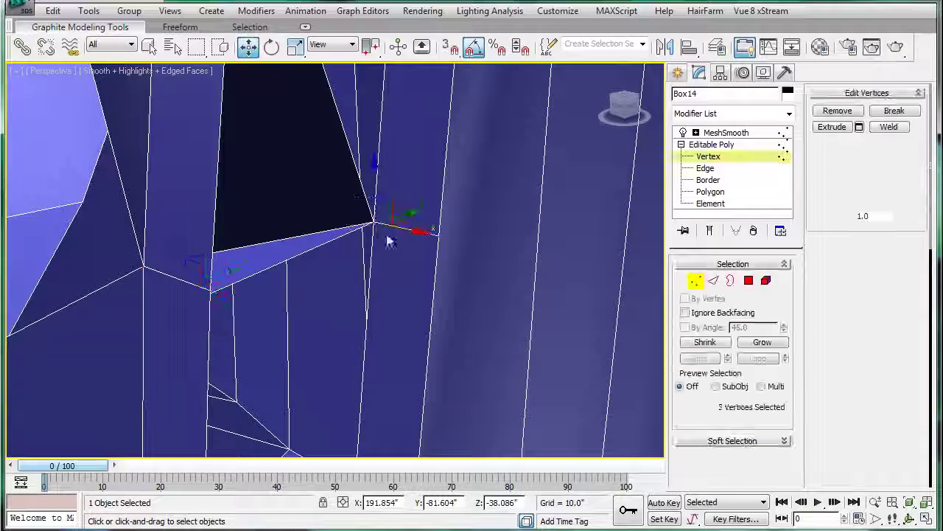
key("ctrl+w")
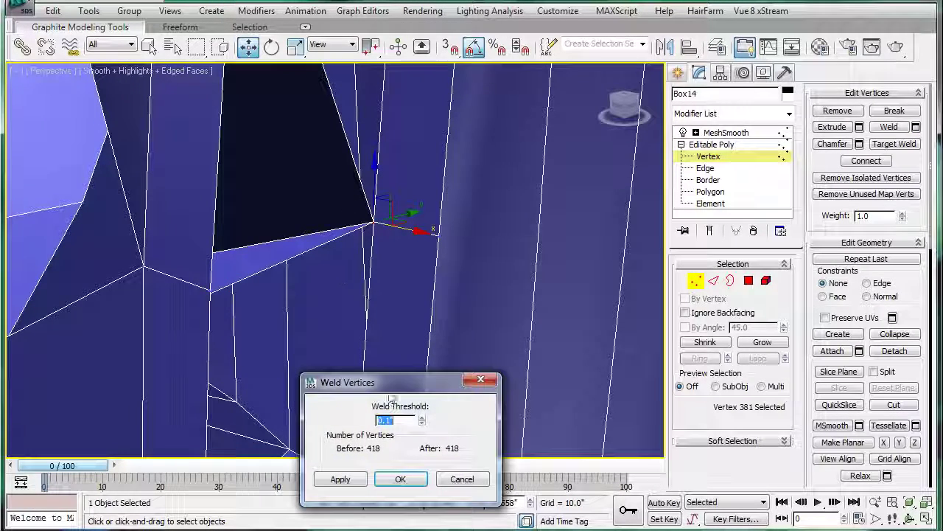
left_click_drag(371, 118, 452, 461)
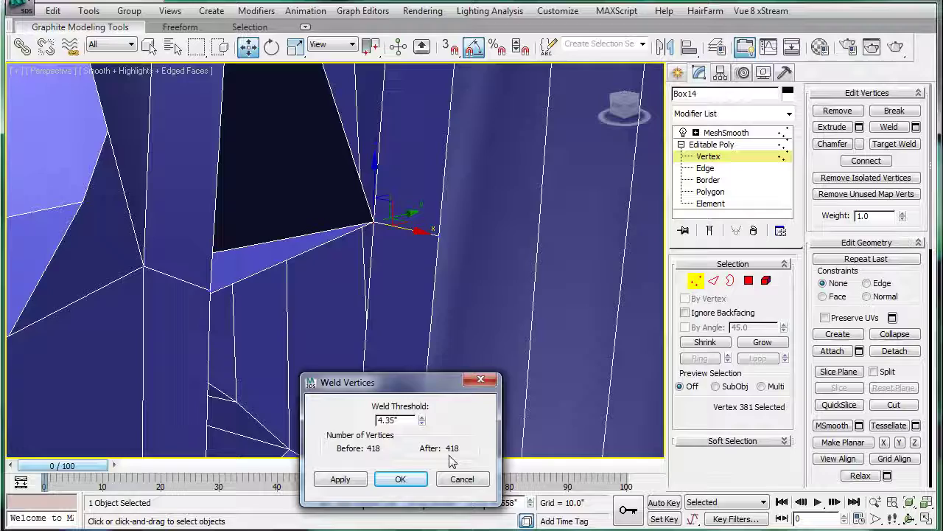
left_click(401, 479)
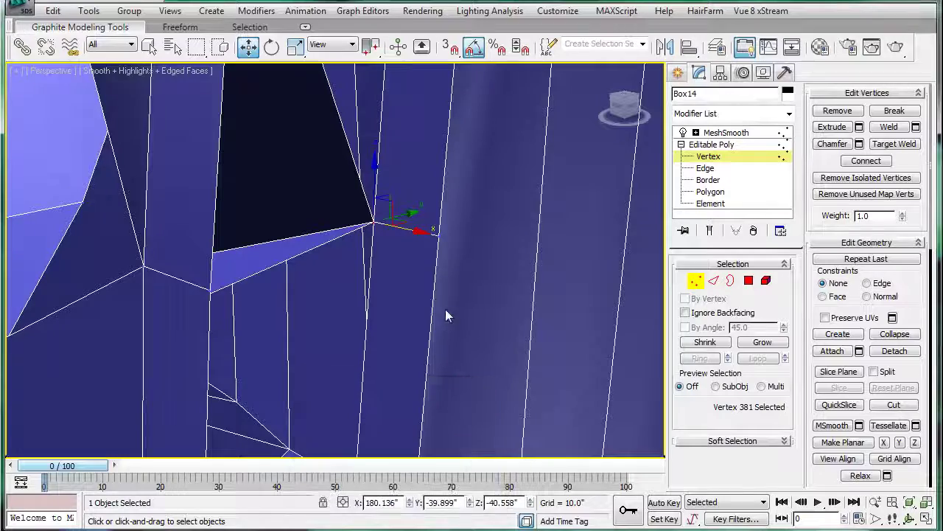
Nudge corner vertex 381 slightly along X into place.
left_click(368, 223)
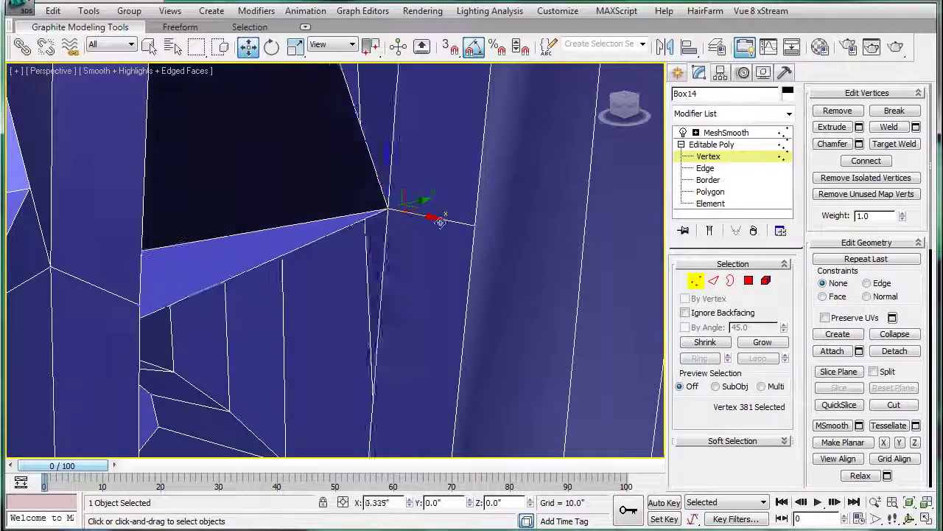
left_click_drag(411, 218, 422, 263)
left_click(387, 210)
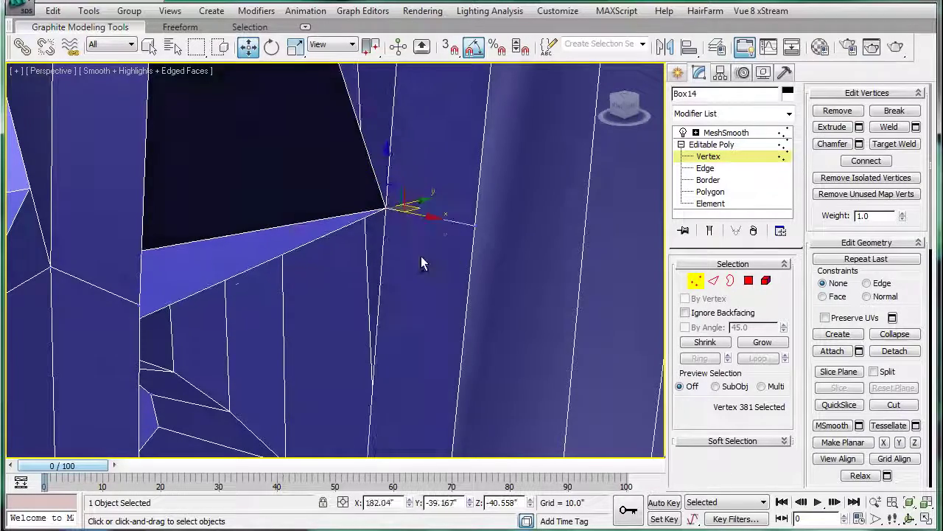
mouse_move(422, 264)
middle_mouse_down("alt")
mouse_move(402, 301)
mouse_move(375, 252)
mouse_move(421, 259)
middle_mouse_up("alt")
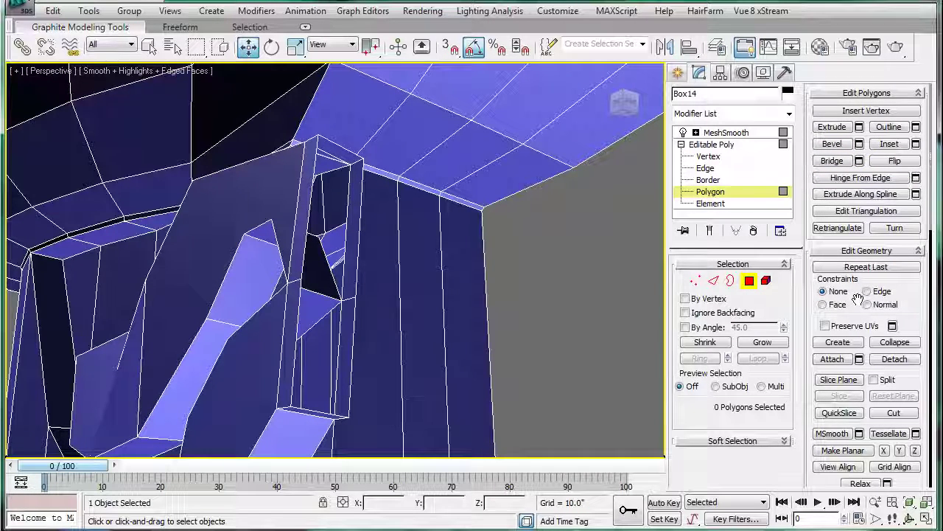
Build a new polygon from the frame's three corner vertices across the gap, then return to MeshSmooth.
scroll(859, 297, "down", 5)
scroll(859, 297, "down", 2)
scroll(855, 310, "down", 1)
scroll(847, 336, "up", 8)
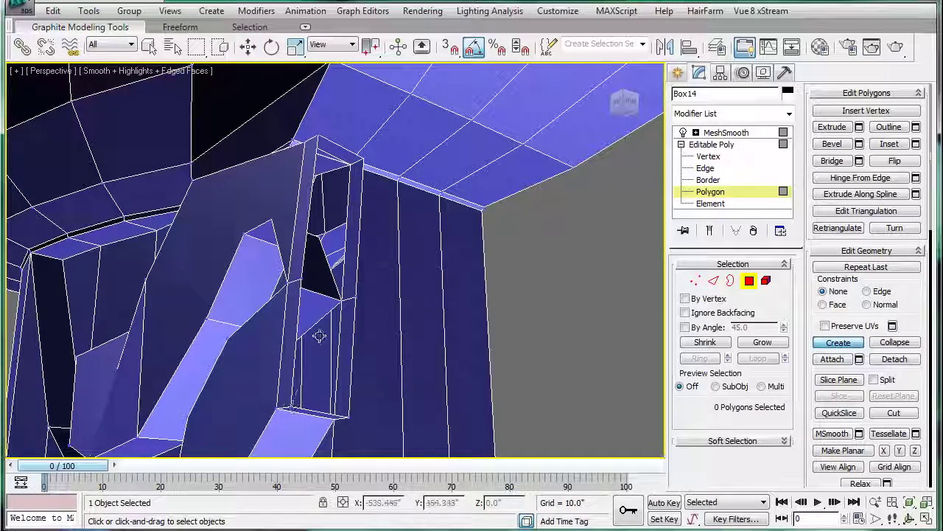
left_click(317, 133)
left_click(357, 298)
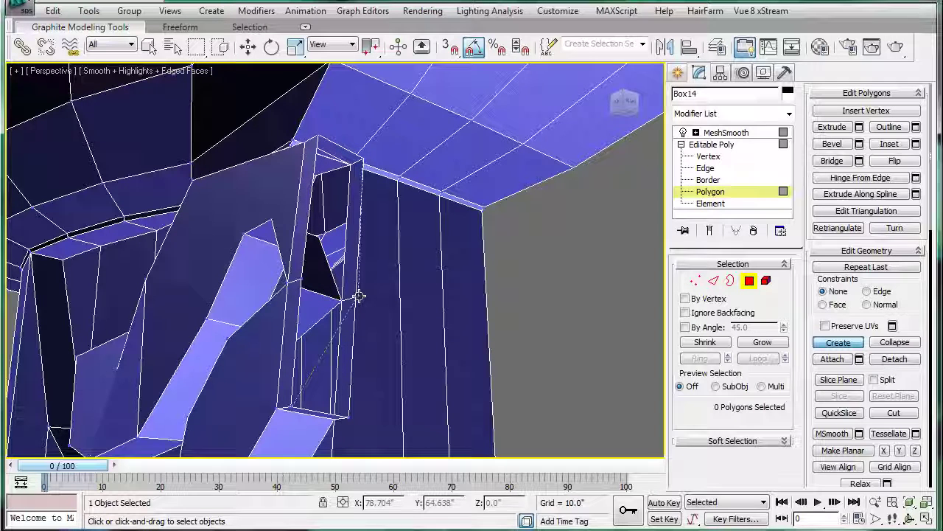
left_click(346, 415)
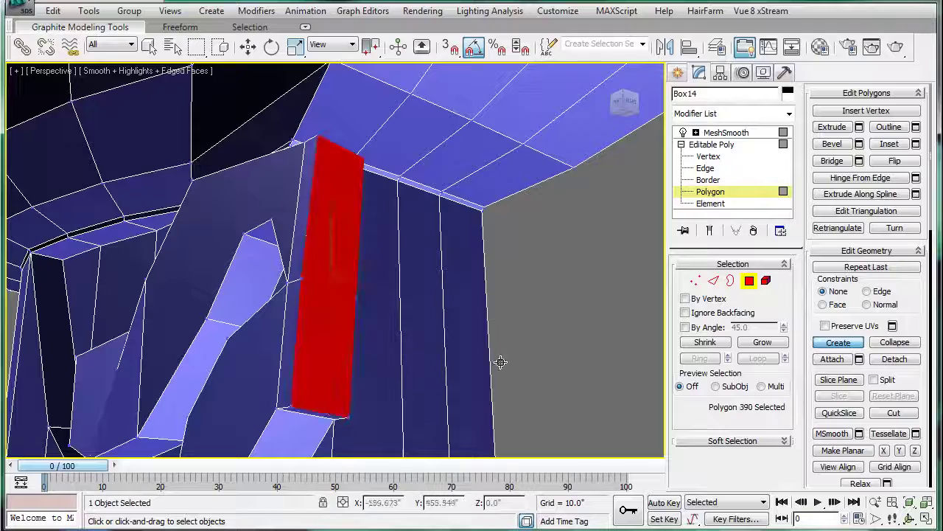
left_click(711, 145)
left_click(721, 134)
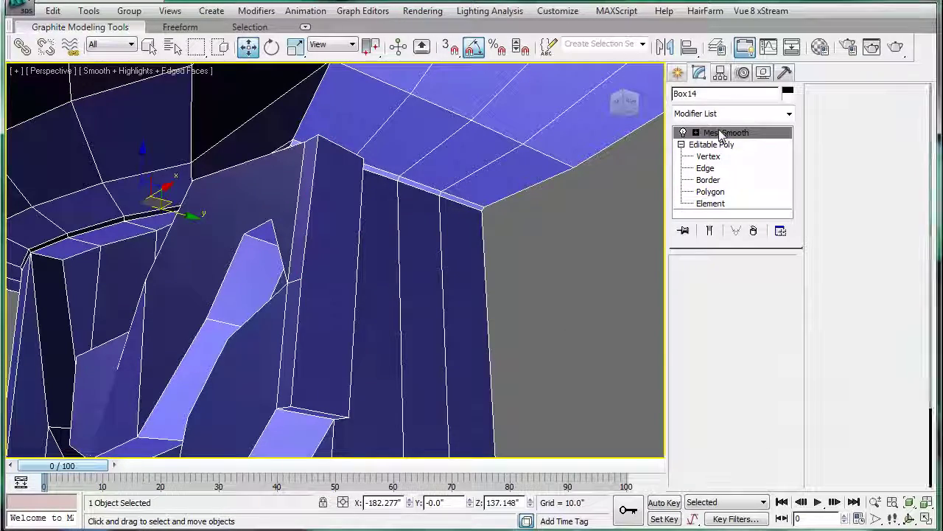
Back at Editable Poly Vertex level, weld the vertices around the small triangular gap.
mouse_move(483, 274)
middle_mouse_down()
mouse_move(398, 234)
mouse_move(489, 258)
mouse_move(316, 179)
mouse_move(374, 165)
mouse_move(416, 231)
mouse_move(662, 172)
mouse_move(438, 247)
mouse_move(460, 234)
mouse_move(684, 286)
middle_mouse_up()
scroll(417, 233, "up", 3)
key("F4")
scroll(459, 268, "up", 5)
left_click(700, 145)
key("1")
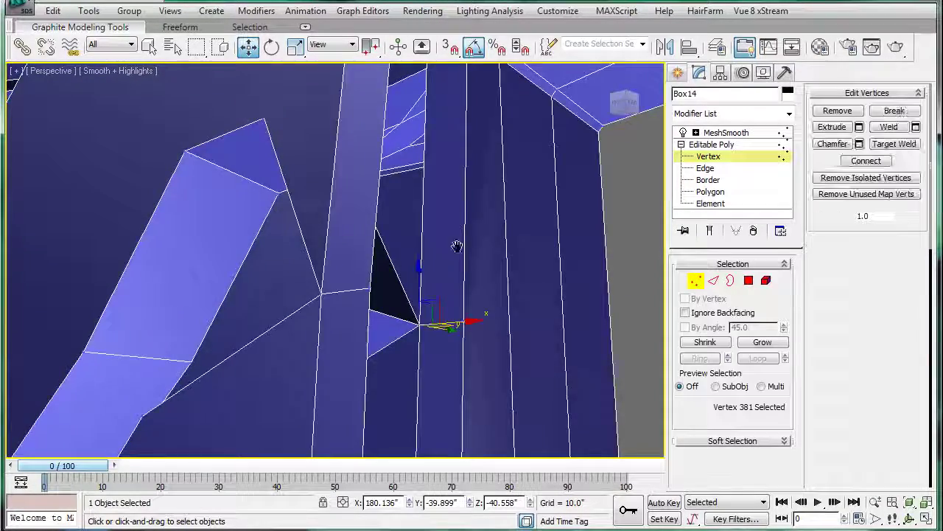
scroll(455, 249, "up", 3)
scroll(452, 299, "up", 3)
middle_click_drag(452, 300, 373, 194)
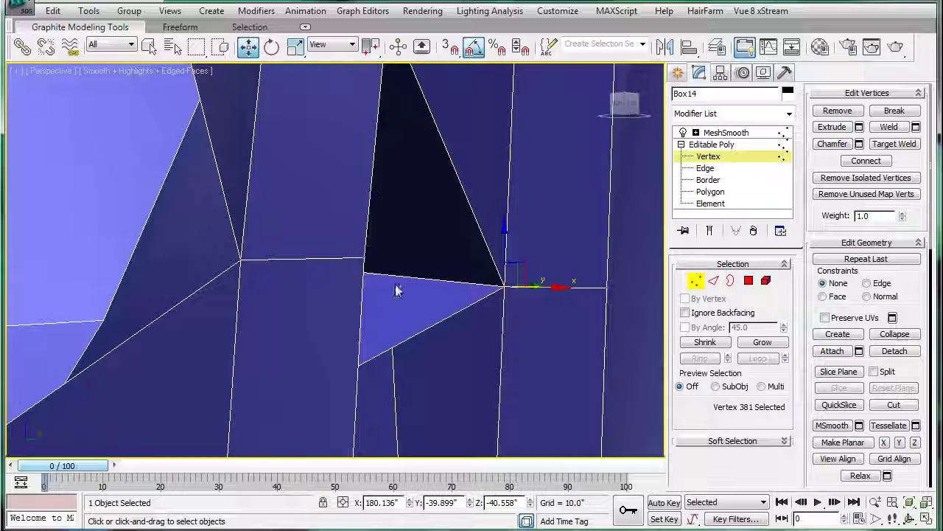
left_click(916, 128)
left_click(396, 478)
Weld the next vertices, dropping the count from 417 to 416, and select the triangular hole's border.
middle_click_drag(442, 337, 472, 294, "alt")
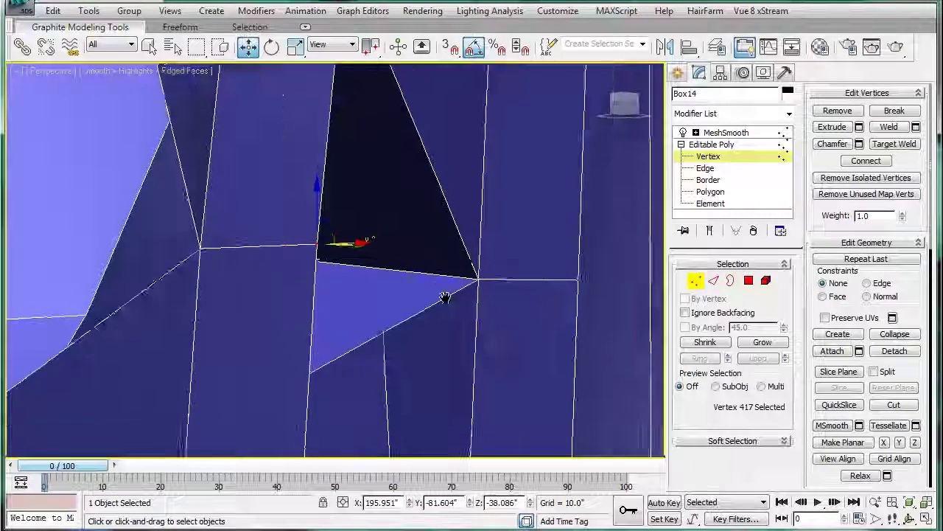
left_click(916, 128)
left_click(396, 477)
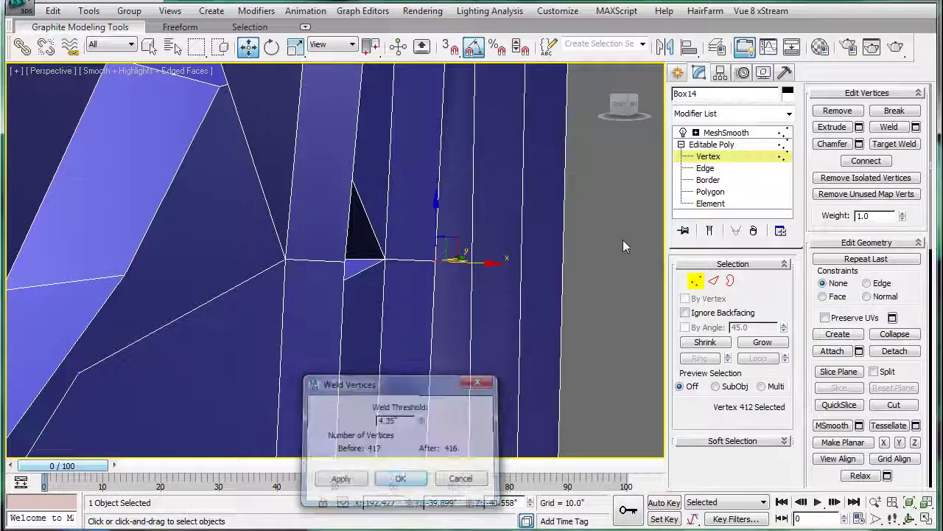
left_click(707, 181)
left_click(350, 229)
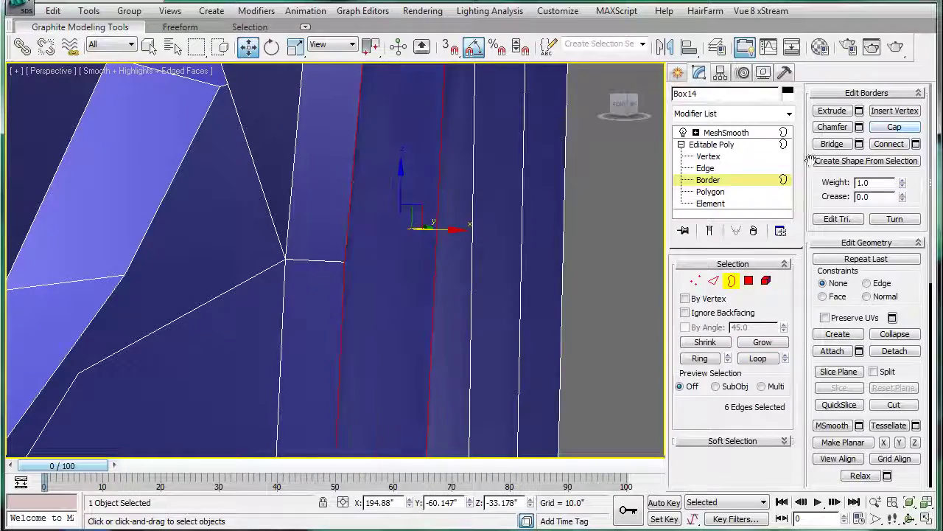
Return Box14 from Editable Poly to MeshSmooth to show the 3-iteration NURMS-smoothed surface.
mouse_move(442, 229)
middle_mouse_down("alt")
mouse_move(520, 216)
mouse_move(460, 247)
mouse_move(374, 245)
middle_mouse_up("alt")
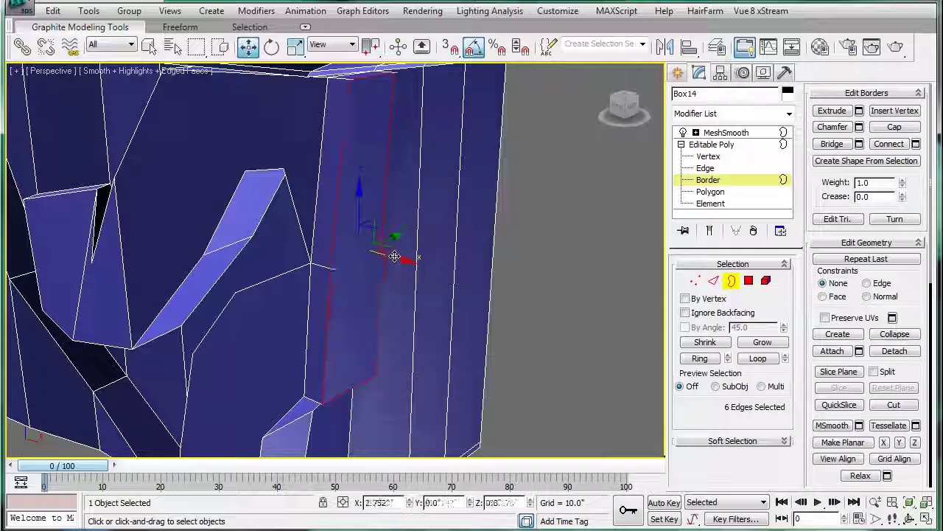
left_click(712, 144)
left_click(726, 133)
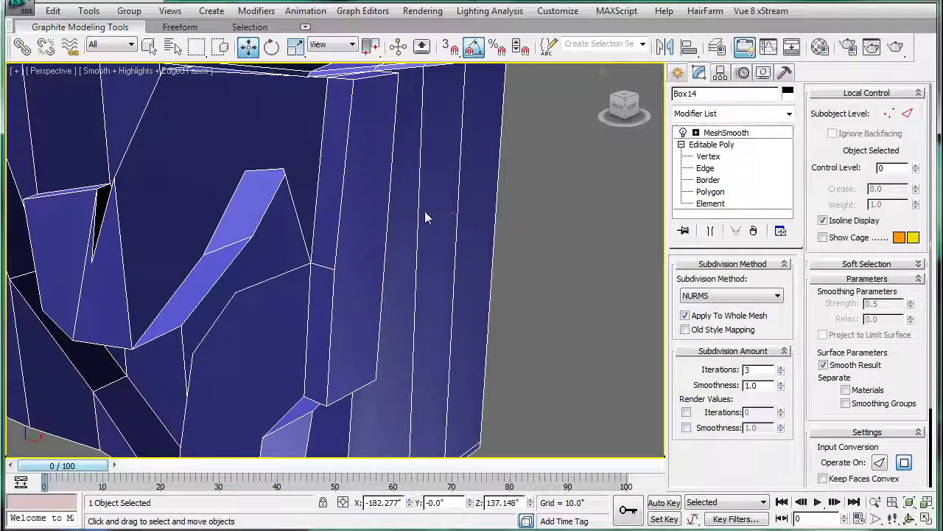
mouse_move(426, 218)
middle_mouse_down("alt")
mouse_move(464, 213)
mouse_move(382, 94)
mouse_move(421, 164)
mouse_move(428, 221)
middle_mouse_up("alt")
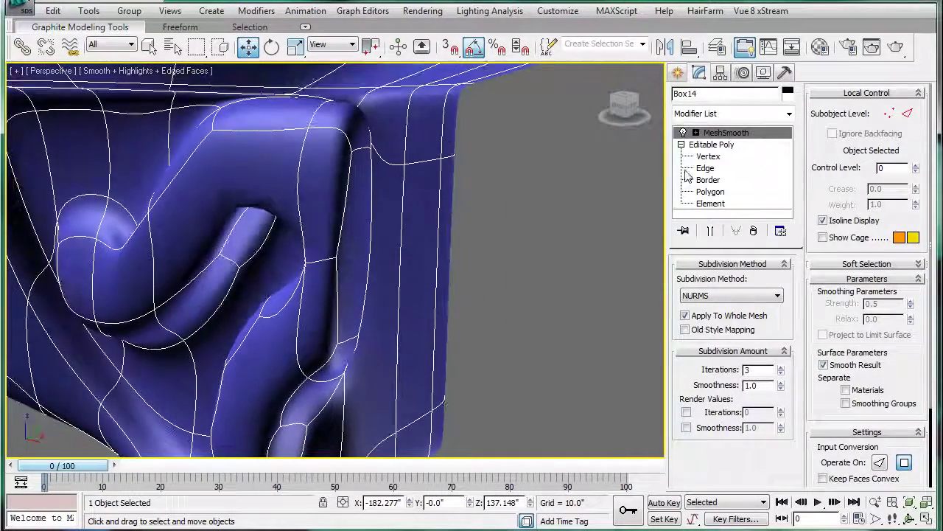
left_click(689, 169)
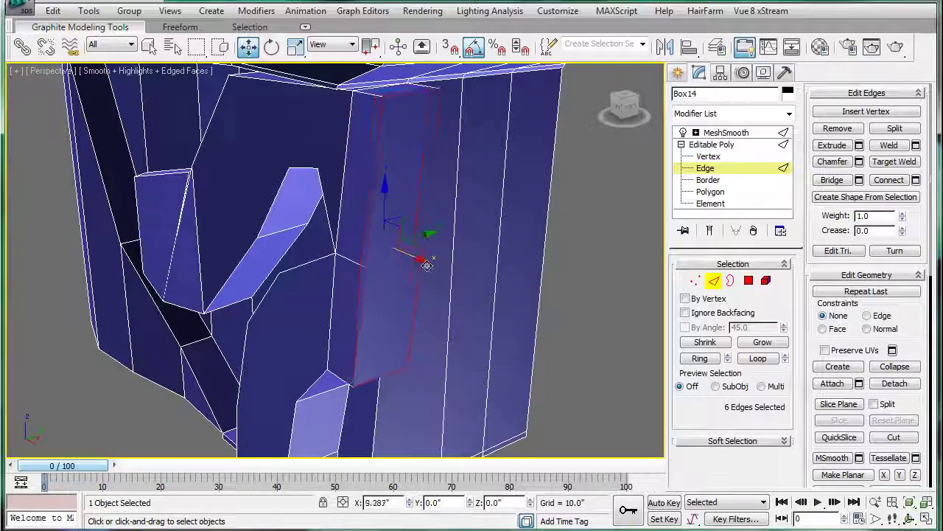
mouse_move(436, 269)
middle_mouse_down("alt")
mouse_move(413, 272)
mouse_move(457, 273)
middle_mouse_up("alt")
left_click(712, 145)
left_click(718, 134)
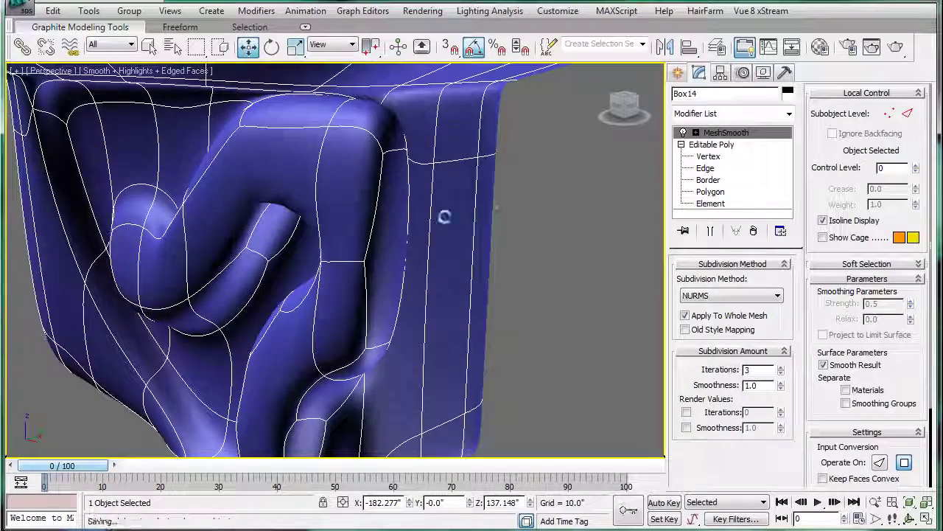
mouse_move(443, 216)
middle_mouse_down("alt")
mouse_move(381, 202)
mouse_move(415, 216)
mouse_move(432, 194)
mouse_move(479, 205)
mouse_move(565, 187)
middle_mouse_up("alt")
left_click(781, 374)
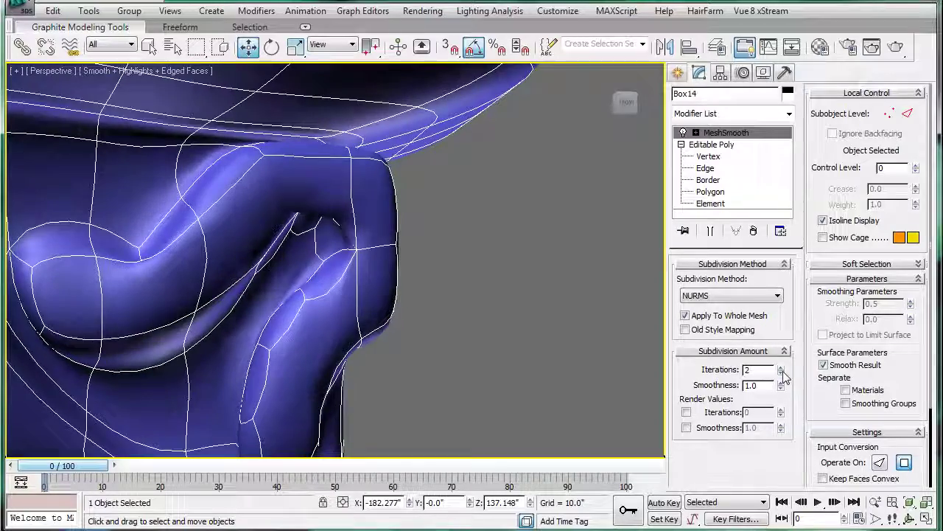
mouse_move(781, 371)
middle_mouse_down("alt")
mouse_move(379, 221)
mouse_move(408, 213)
mouse_move(344, 231)
mouse_move(427, 214)
middle_mouse_up("alt")
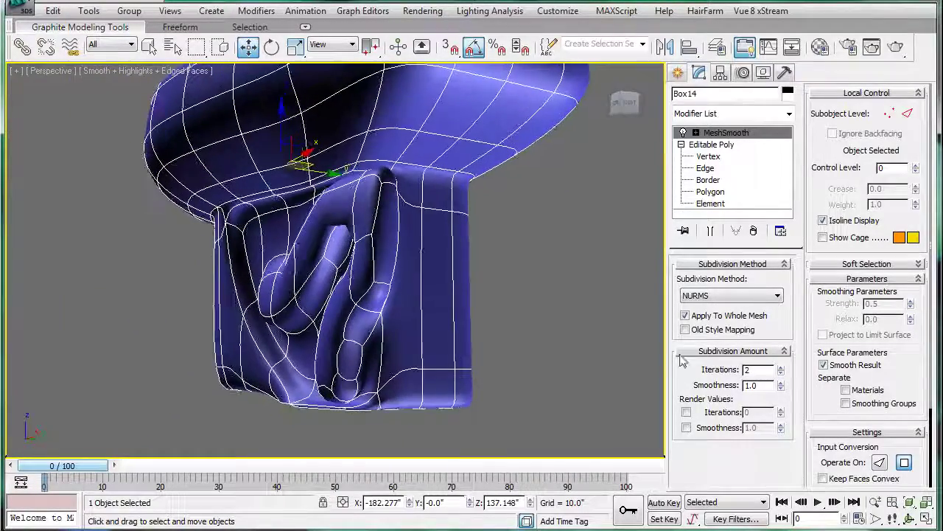
left_click(782, 370)
scroll(458, 235, "up", 2)
scroll(458, 236, "up", 3)
scroll(459, 235, "up", 2)
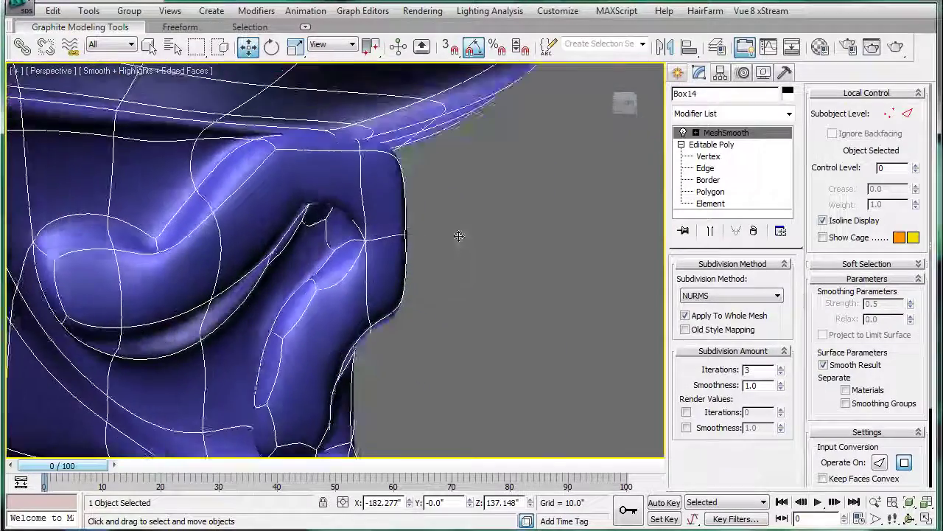
mouse_move(459, 236)
middle_mouse_down("alt")
mouse_move(130, 257)
mouse_move(147, 169)
mouse_move(391, 210)
mouse_move(395, 263)
mouse_move(464, 233)
middle_mouse_up("alt")
scroll(371, 247, "down", 3)
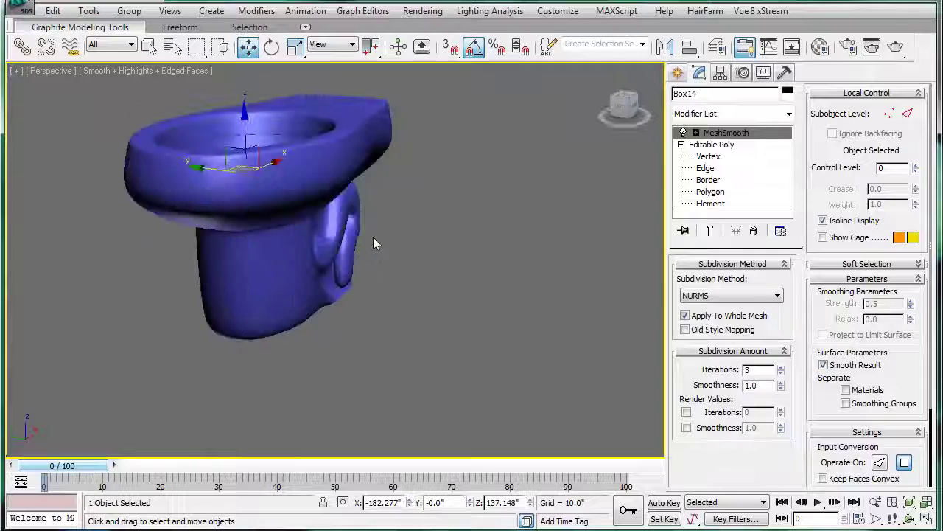
mouse_move(373, 244)
middle_mouse_down("alt")
mouse_move(290, 212)
mouse_move(290, 158)
mouse_move(370, 210)
mouse_move(392, 246)
mouse_move(367, 266)
mouse_move(362, 221)
mouse_move(541, 219)
mouse_move(349, 221)
mouse_move(459, 213)
mouse_move(339, 213)
mouse_move(168, 228)
mouse_move(148, 156)
mouse_move(373, 217)
mouse_move(361, 327)
mouse_move(416, 295)
mouse_move(390, 154)
mouse_move(403, 232)
mouse_move(583, 168)
middle_mouse_up("alt")
Delete Box14's MeshSmooth modifier and frame the mesh in Top view with edges shown.
right_click(715, 135)
left_click(704, 155)
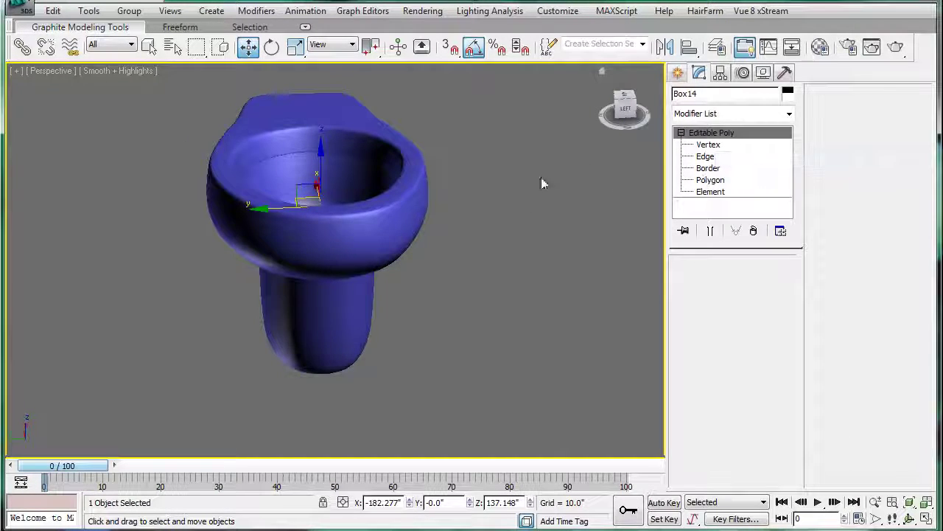
key("t")
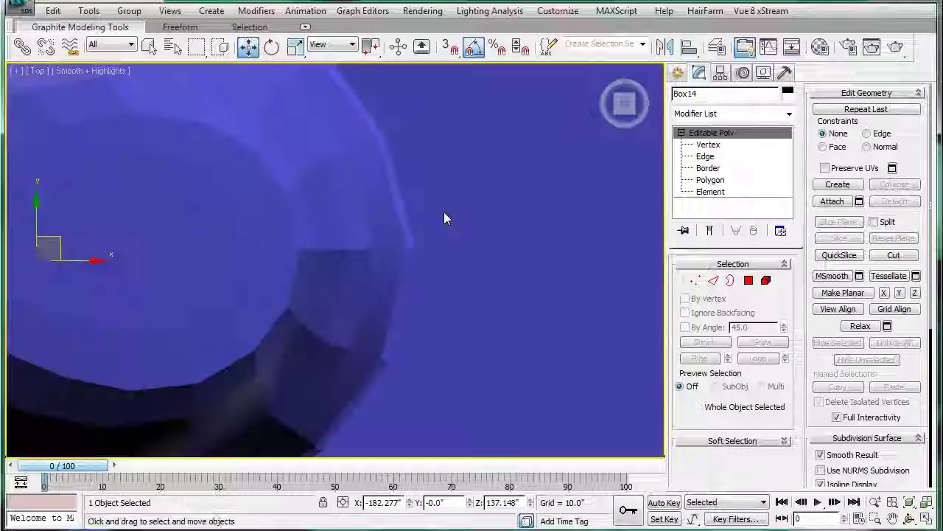
key("F4")
scroll(305, 206, "down", 3)
scroll(411, 213, "down", 3)
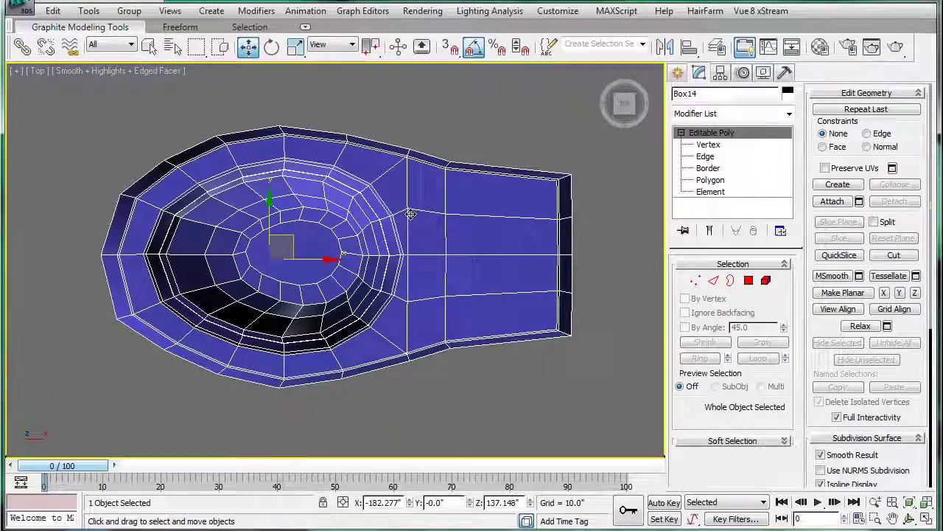
middle_click_drag(424, 251, 421, 199, "alt")
key("t")
scroll(442, 204, "up", 3)
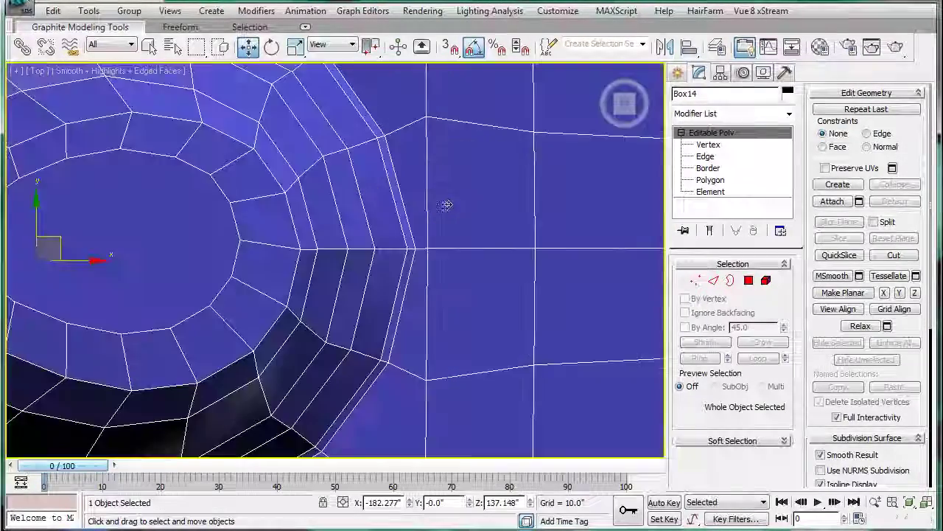
key("z")
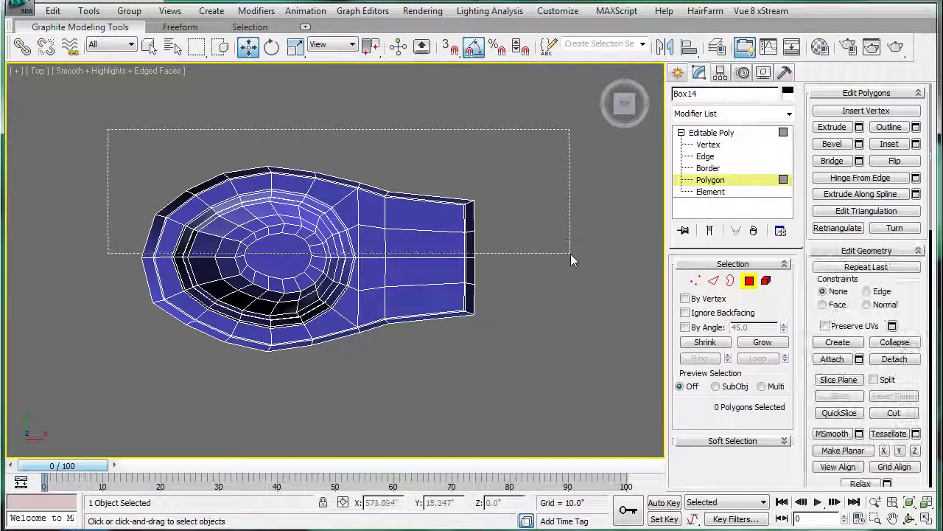
Delete the 174 top-half polygons, leaving only half of the toilet mesh.
left_click_drag(566, 238, 572, 258)
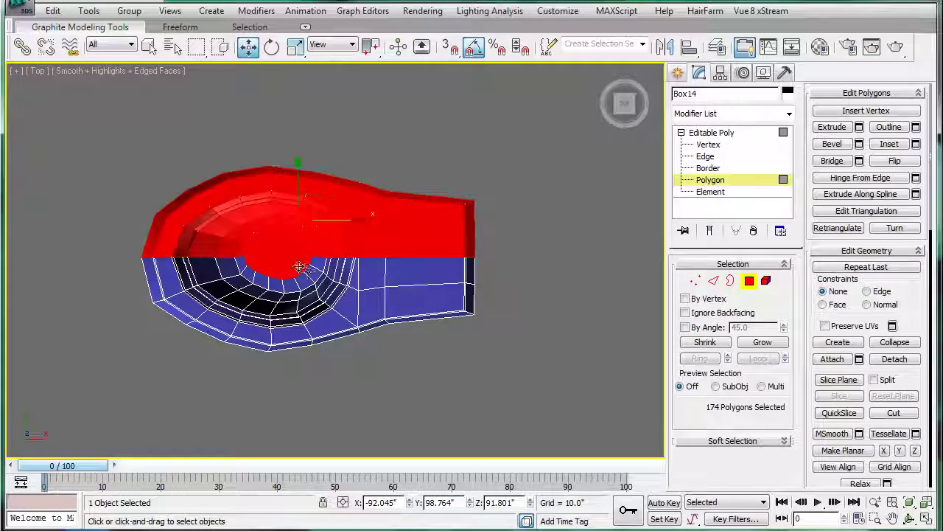
key("Delete")
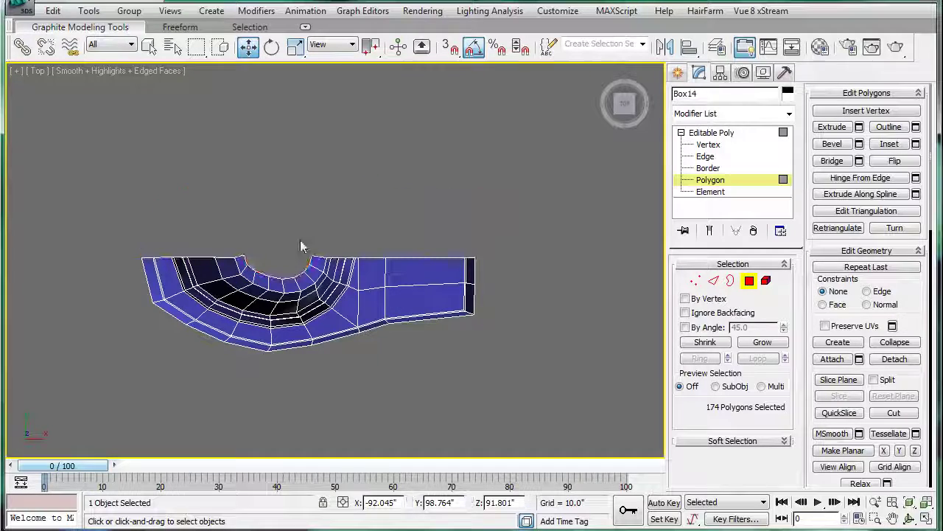
key("p")
mouse_move(367, 238)
middle_mouse_down("alt")
mouse_move(536, 116)
mouse_move(477, 98)
mouse_move(541, 141)
mouse_move(555, 198)
middle_mouse_up("alt")
key("4")
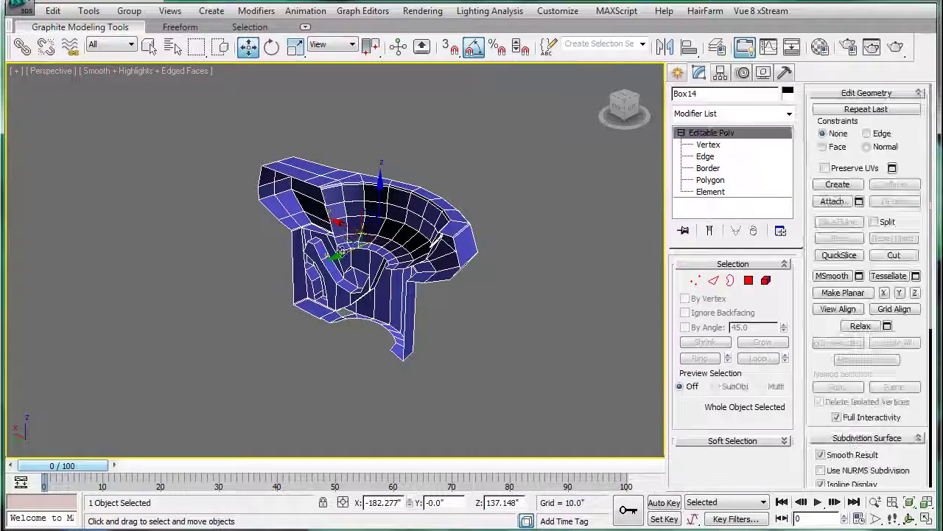
Clone the half toilet as a copy named Box15 and mirror it.
left_click_drag(252, 286, 163, 321, "shift")
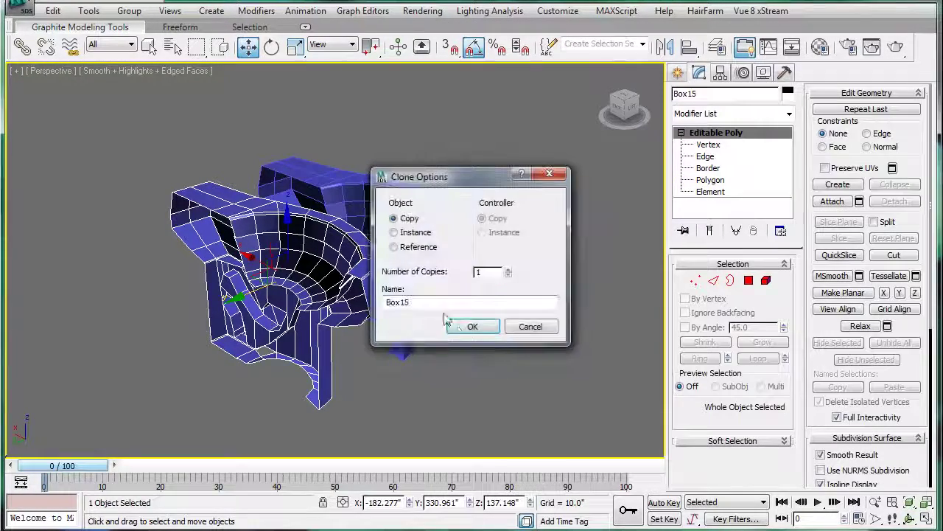
left_click(472, 327)
left_click(663, 49)
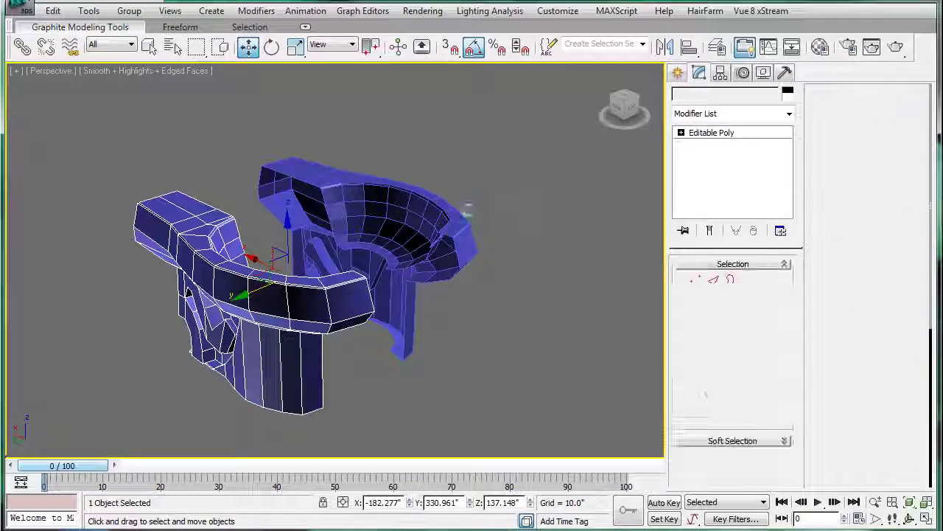
left_click(442, 367)
In Top view, move Box15 along Y until it meets the original half's cut edge.
key("t")
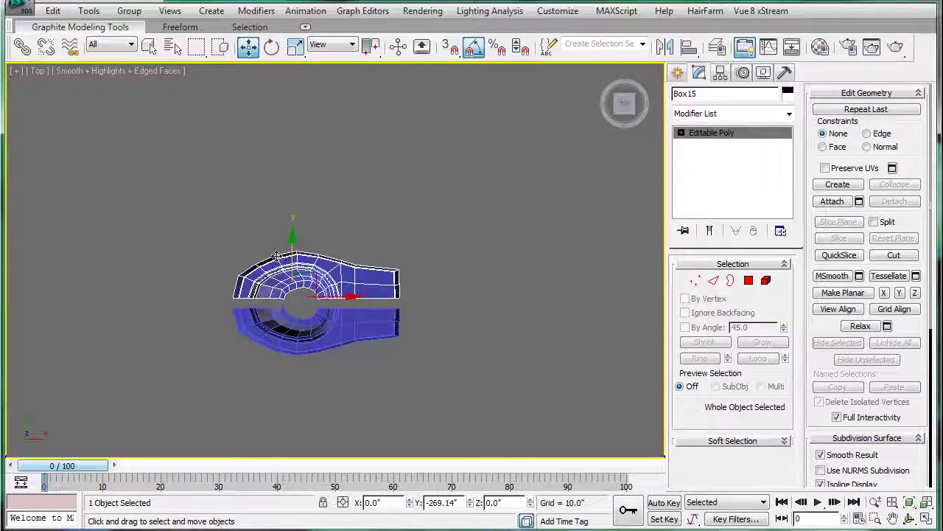
scroll(286, 195, "up", 5)
scroll(280, 185, "up", 4)
scroll(273, 176, "up", 4)
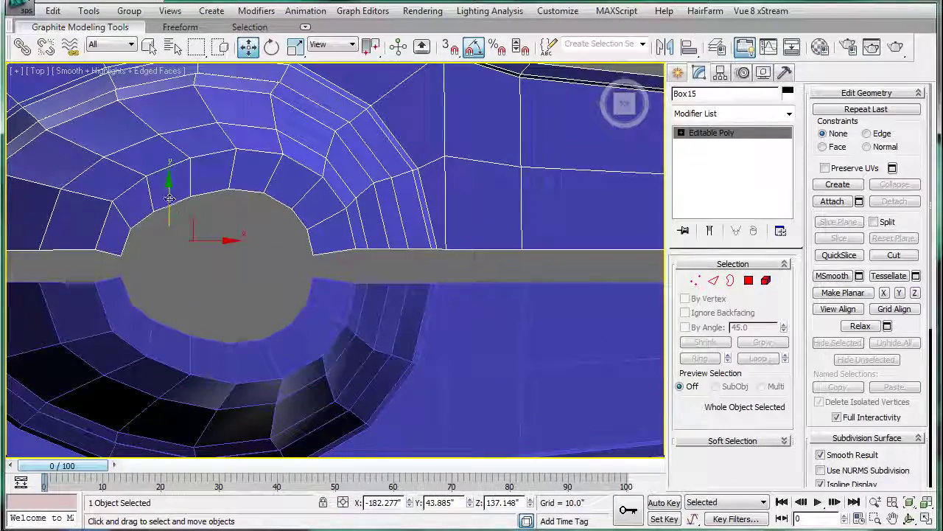
left_click_drag(169, 199, 171, 232)
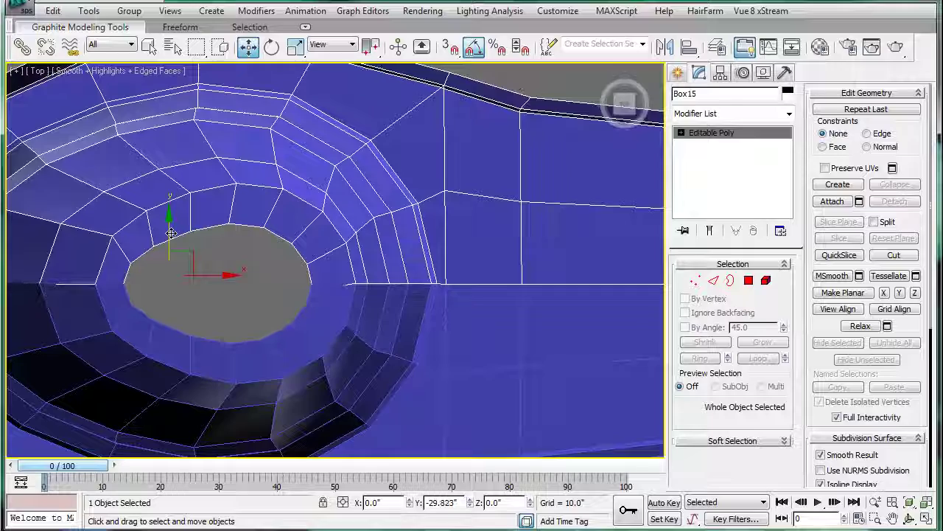
Move Box15's stray seam vertices up onto the straight centre cut line.
left_click(695, 281)
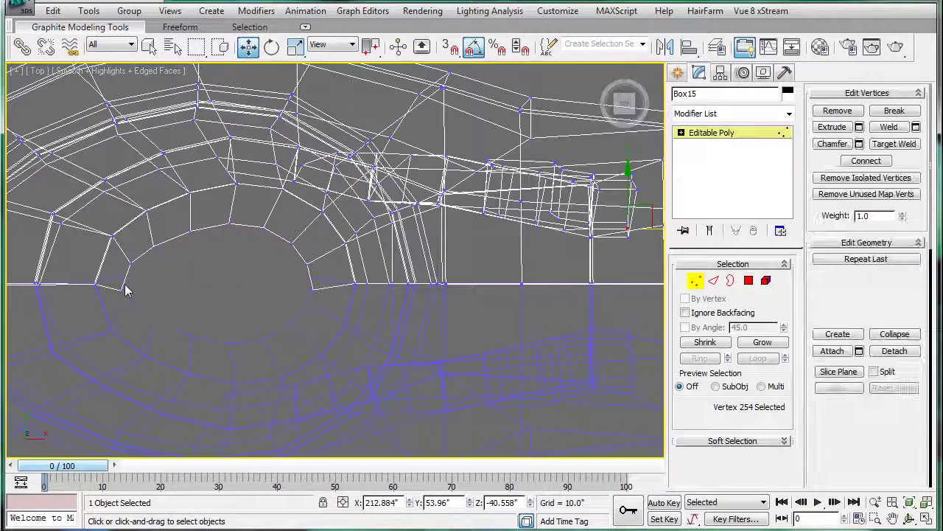
left_click_drag(107, 279, 324, 338)
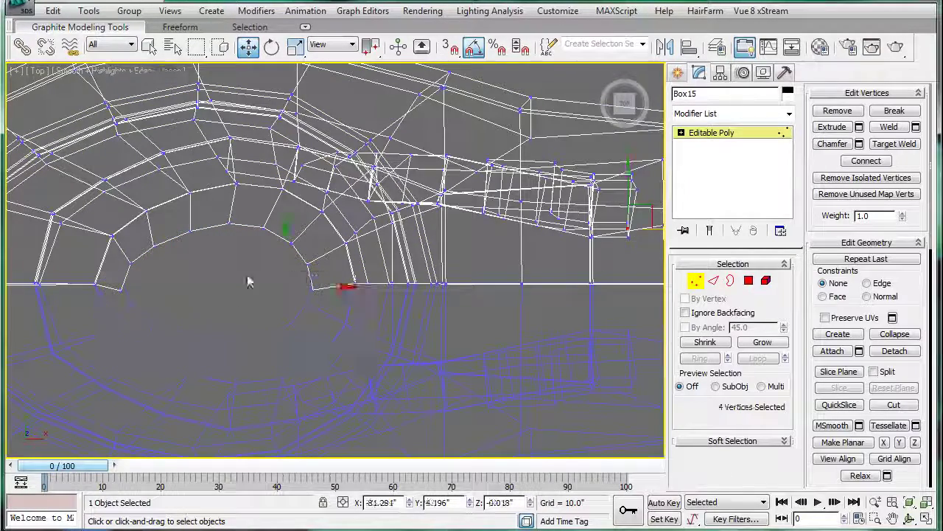
left_click_drag(283, 240, 279, 231)
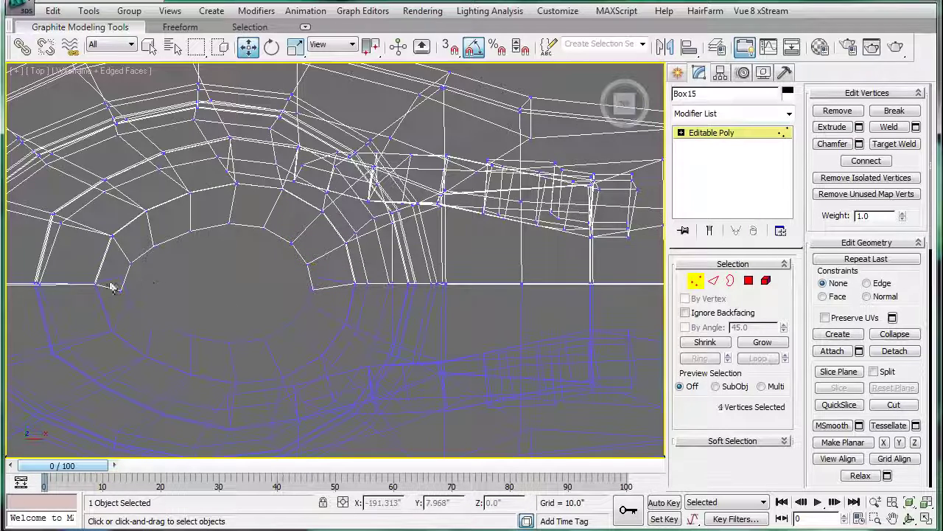
left_click_drag(329, 347, 328, 346)
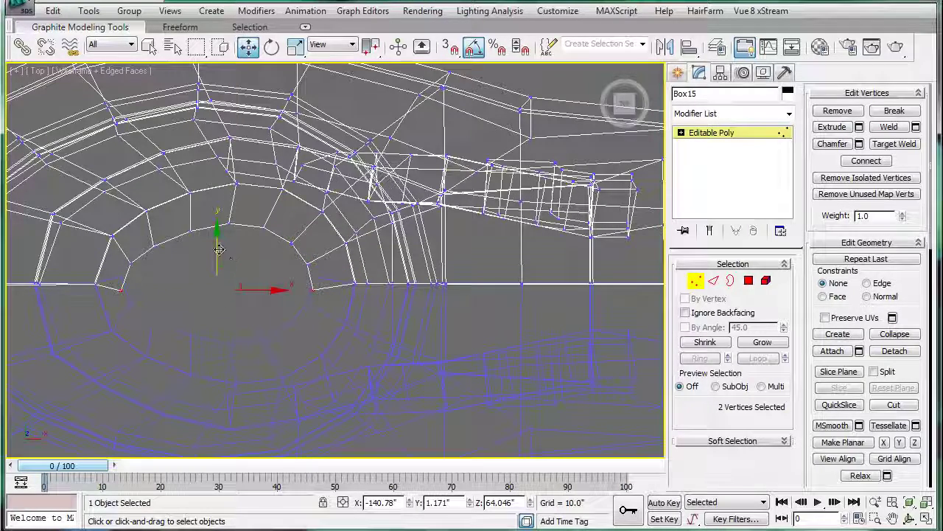
scroll(440, 271, "down", 3)
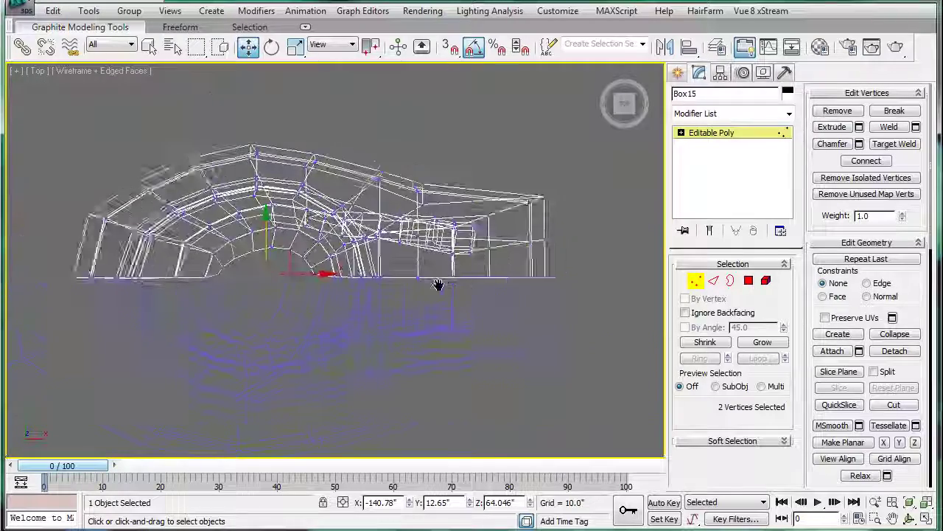
scroll(440, 272, "down", 2)
scroll(441, 271, "down", 1)
left_click(345, 220)
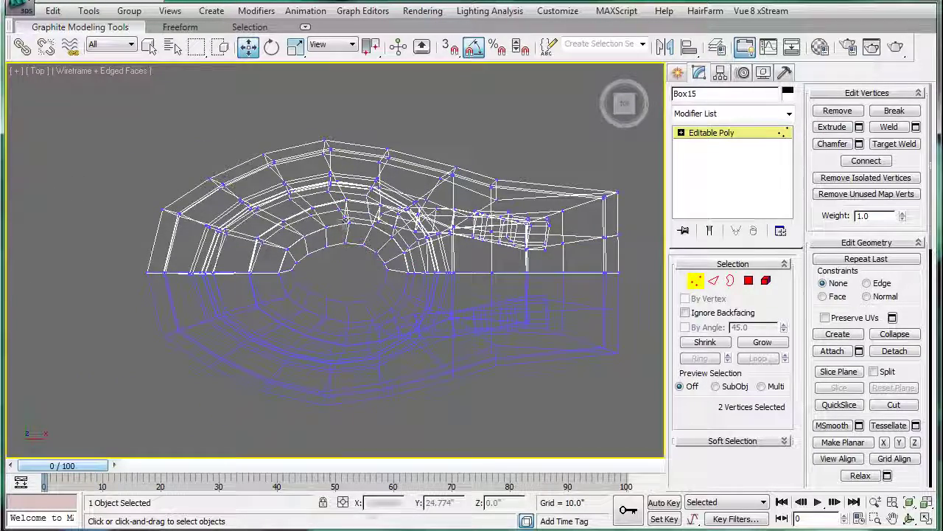
left_click(725, 136)
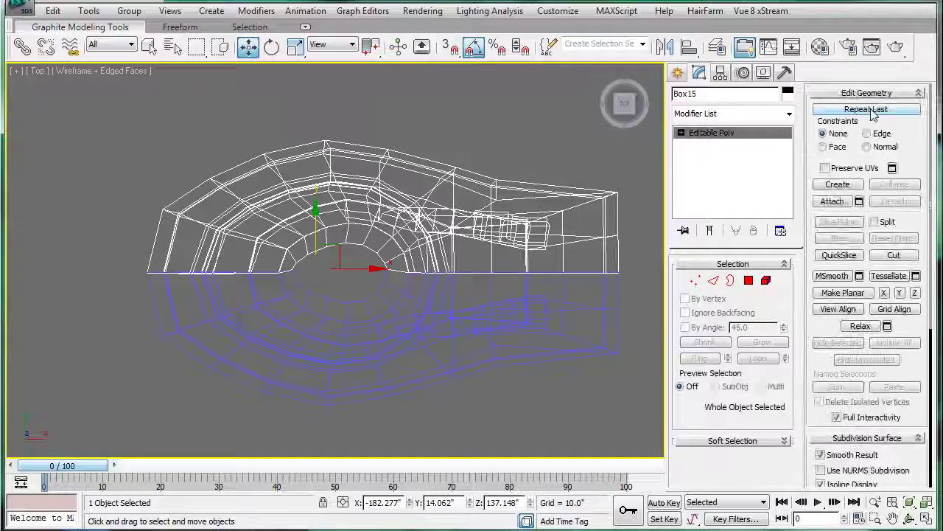
Attach the mirrored half into Box15, select the 88 centre-seam vertices and open Weld settings.
left_click(525, 293)
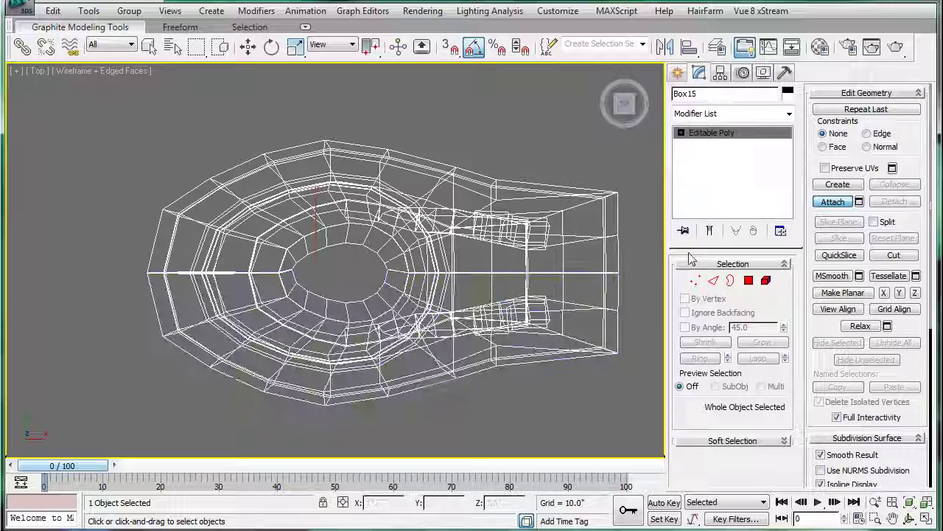
left_click(695, 280)
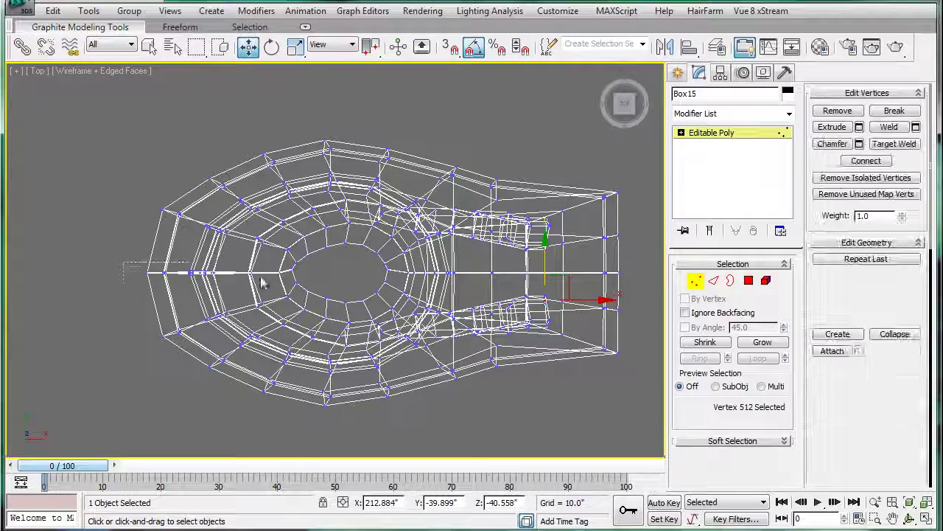
left_click_drag(123, 262, 601, 298)
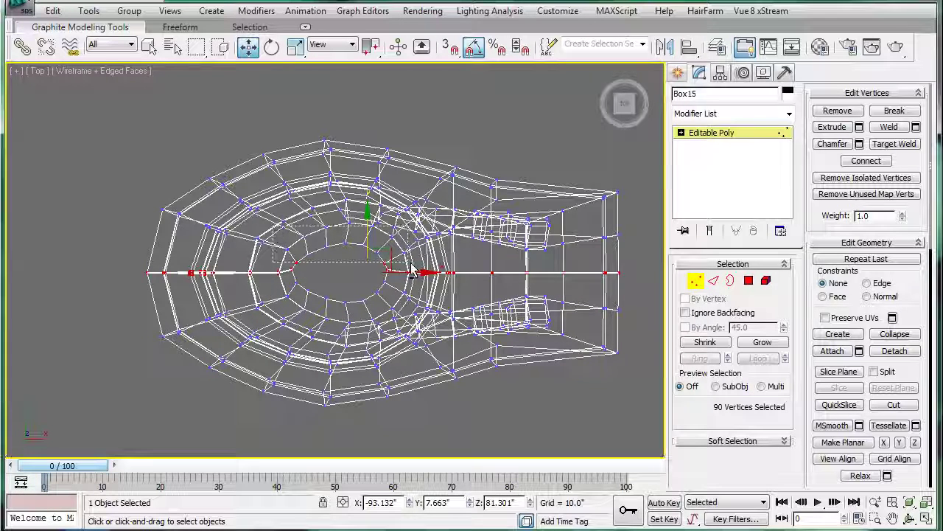
left_click(916, 128)
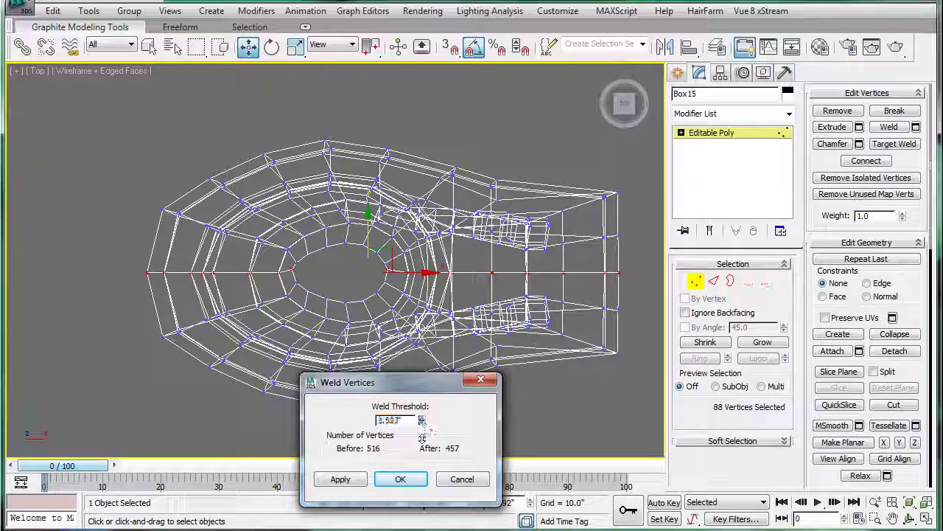
Weld the first overlapping seam pair at a 4.111" threshold, dropping Box15 to 515 vertices.
left_click_drag(426, 460, 427, 490)
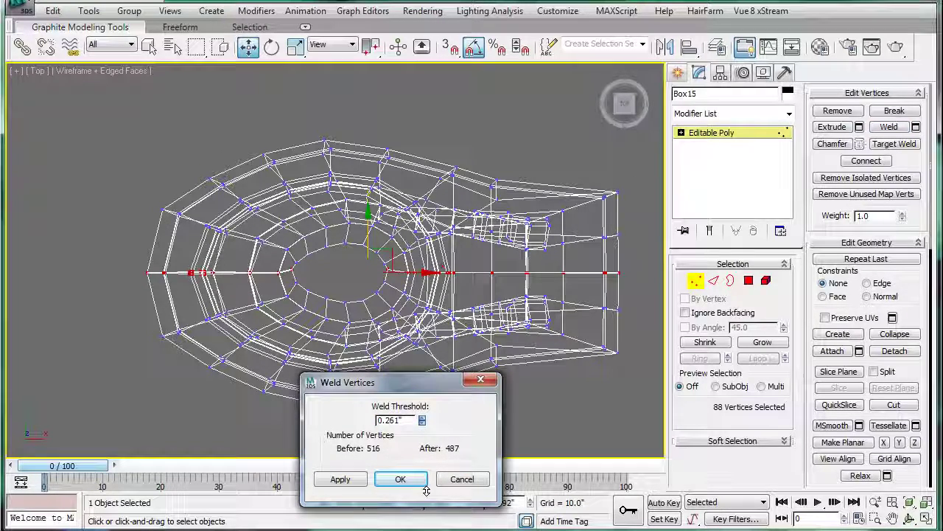
scroll(196, 225, "up", 3)
scroll(217, 226, "up", 3)
scroll(135, 200, "up", 3)
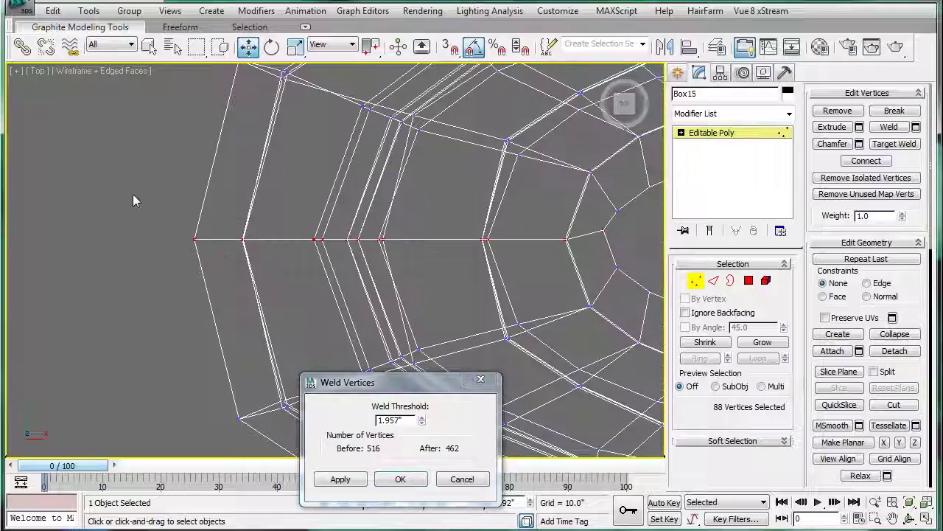
left_click_drag(208, 290, 210, 292)
scroll(222, 280, "up", 2)
left_click_drag(422, 422, 401, 345)
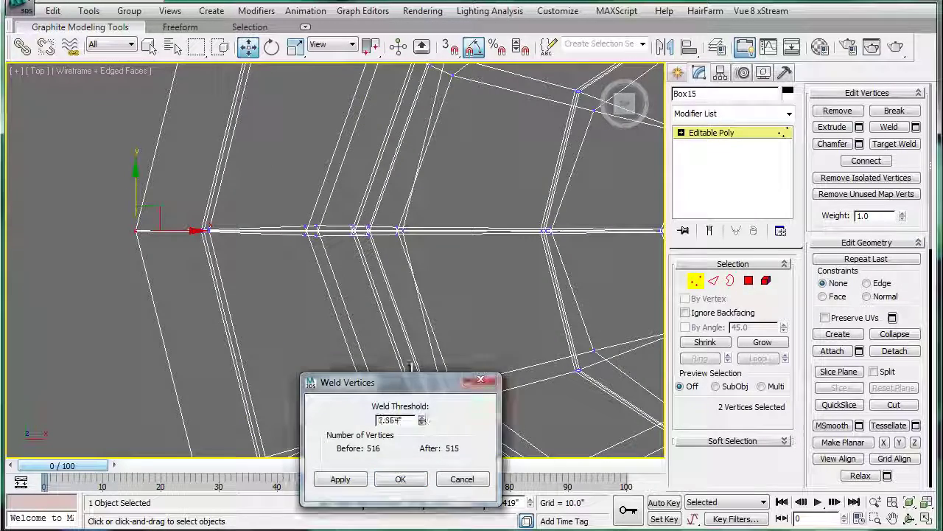
scroll(152, 170, "up", 1)
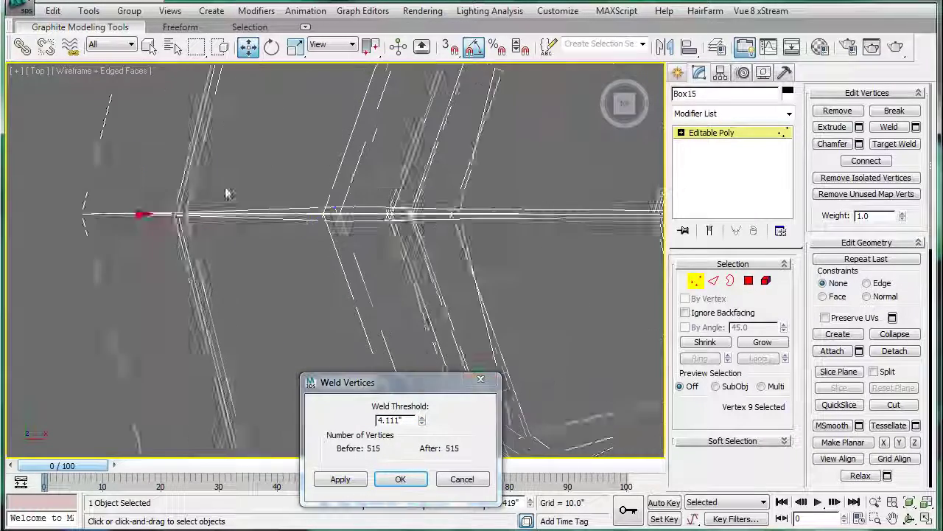
scroll(155, 185, "down", 1)
scroll(144, 189, "up", 1)
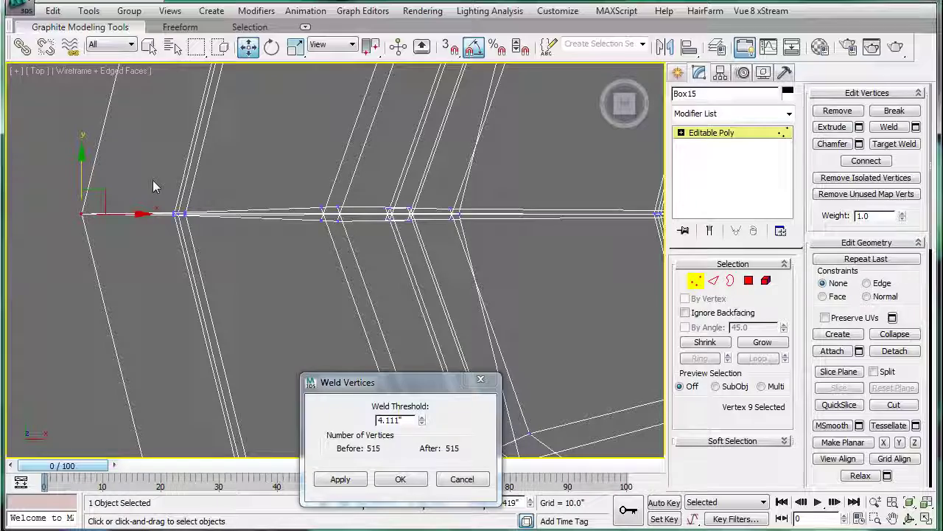
key("p")
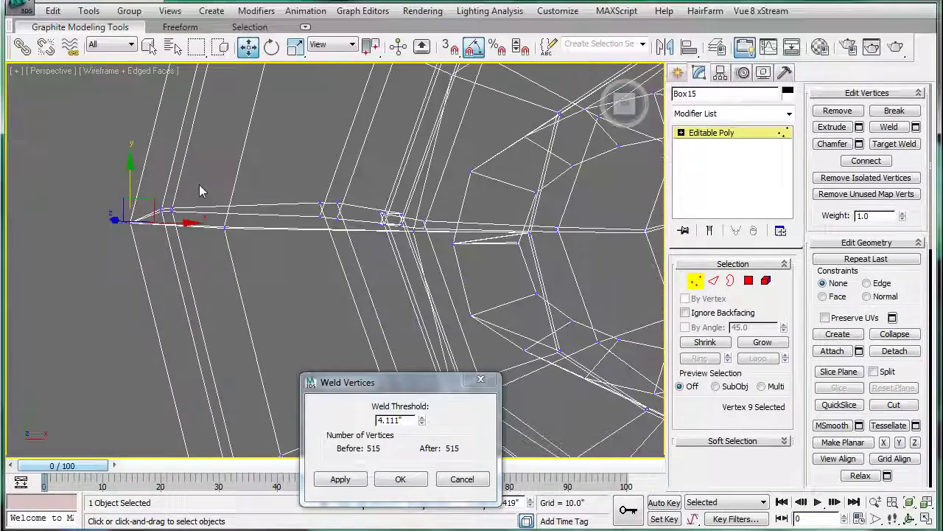
key("F3")
Zoom in on the seam corner and weld its overlapping vertex pairs.
middle_click_drag(199, 190, 183, 166, "alt")
left_click(188, 166)
scroll(188, 166, "up", 3)
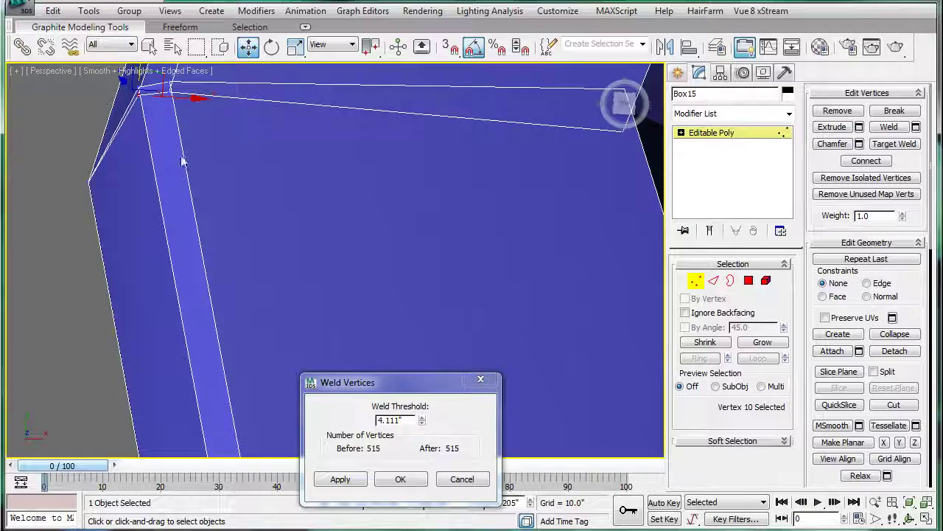
middle_click_drag(187, 200, 193, 249, "alt")
mouse_move(170, 229)
left_mouse_down()
mouse_move(195, 255)
mouse_move(227, 254)
left_mouse_up()
left_click(361, 479)
left_click(345, 479)
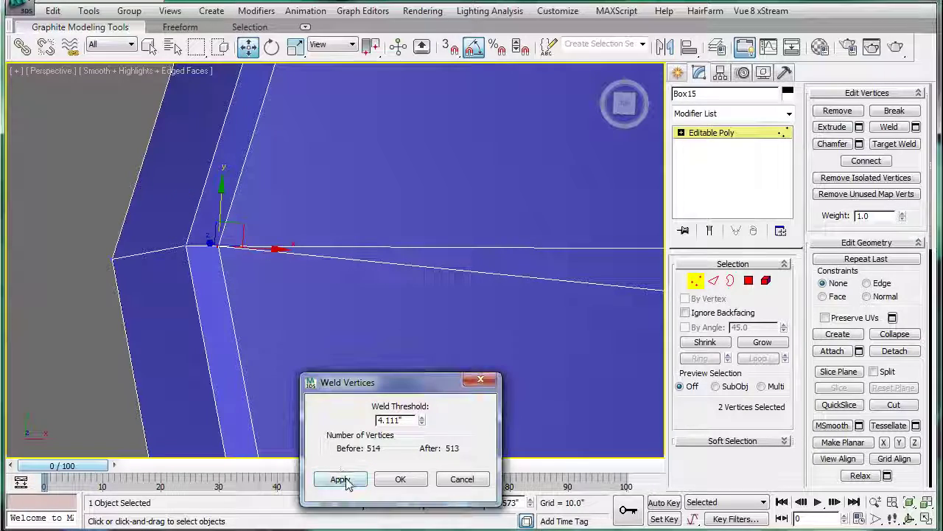
left_click(362, 480)
Weld the next overlapping seam pairs and the inner-corner vertex cluster.
scroll(317, 277, "up", 3)
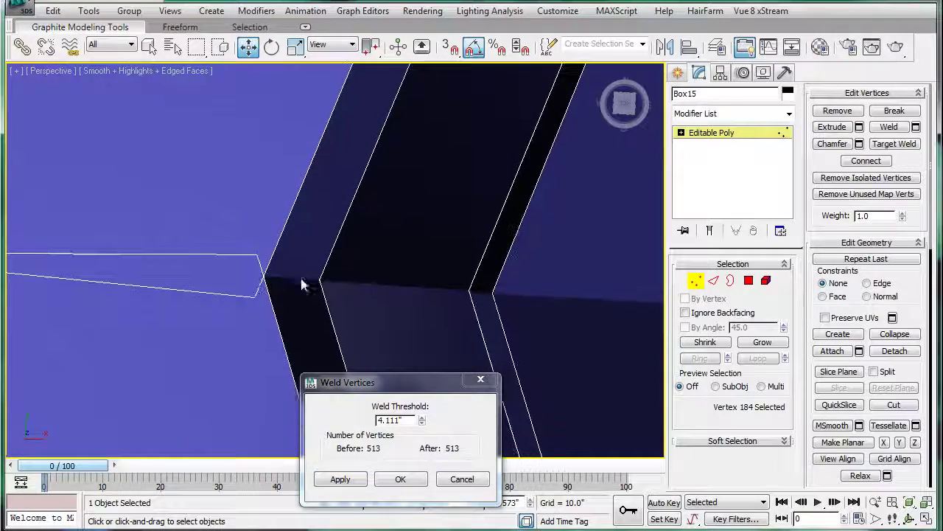
mouse_move(254, 299)
left_mouse_down()
mouse_move(239, 243)
mouse_move(337, 317)
left_mouse_up()
left_click(350, 481)
left_click(341, 480)
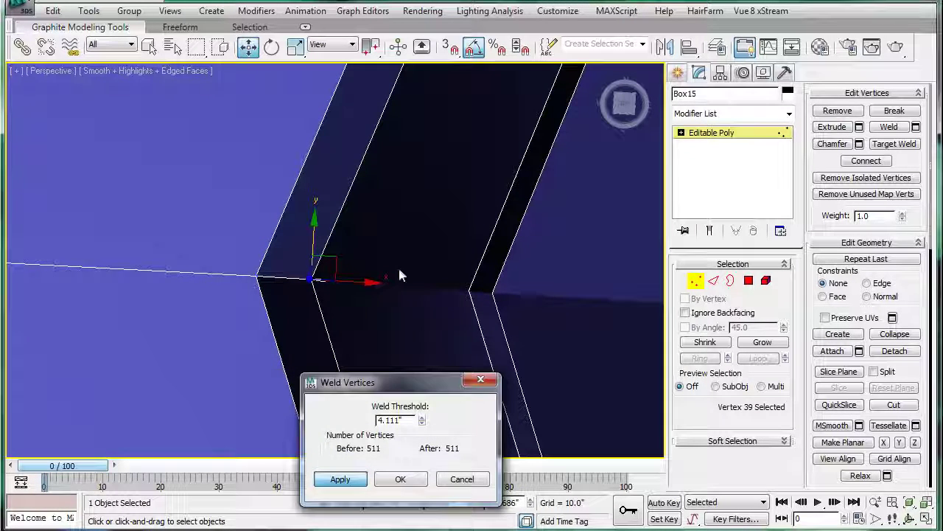
left_click_drag(430, 257, 482, 331)
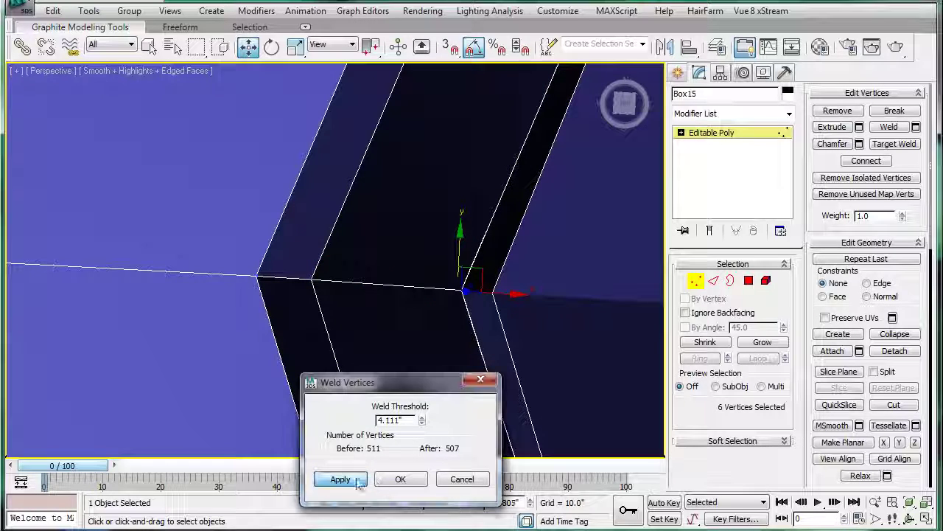
left_click_drag(532, 249, 485, 324)
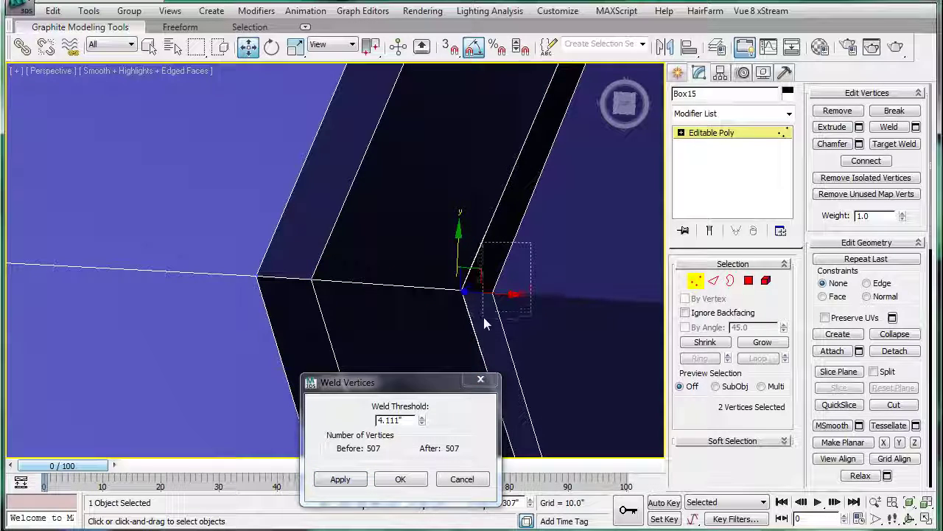
left_click(340, 480)
Weld the four overlapping corner vertices further along the seam, reaching 502 vertices.
mouse_move(410, 224)
middle_mouse_down("alt")
mouse_move(359, 193)
mouse_move(366, 259)
mouse_move(322, 154)
mouse_move(346, 295)
mouse_move(344, 161)
mouse_move(327, 158)
mouse_move(322, 145)
mouse_move(337, 295)
mouse_move(339, 273)
mouse_move(282, 166)
mouse_move(337, 263)
mouse_move(277, 163)
middle_mouse_up("alt")
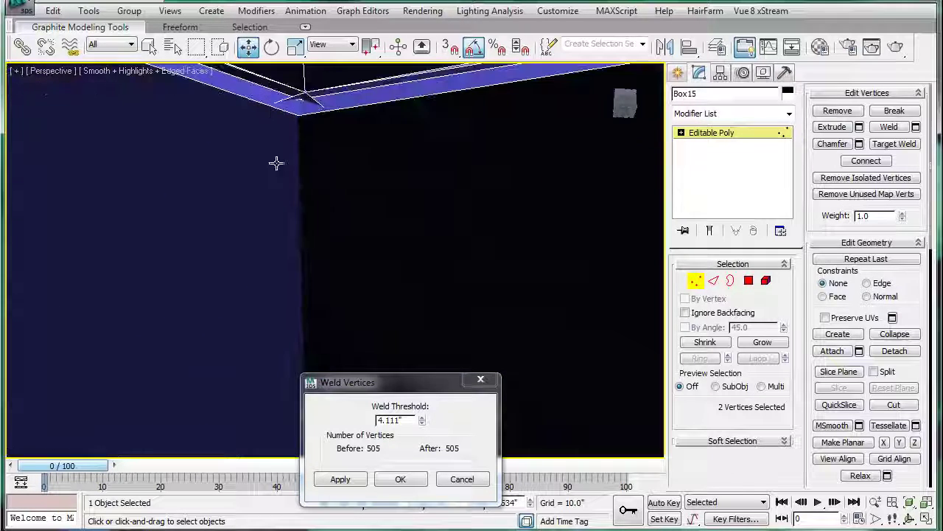
left_click_drag(389, 165, 284, 84)
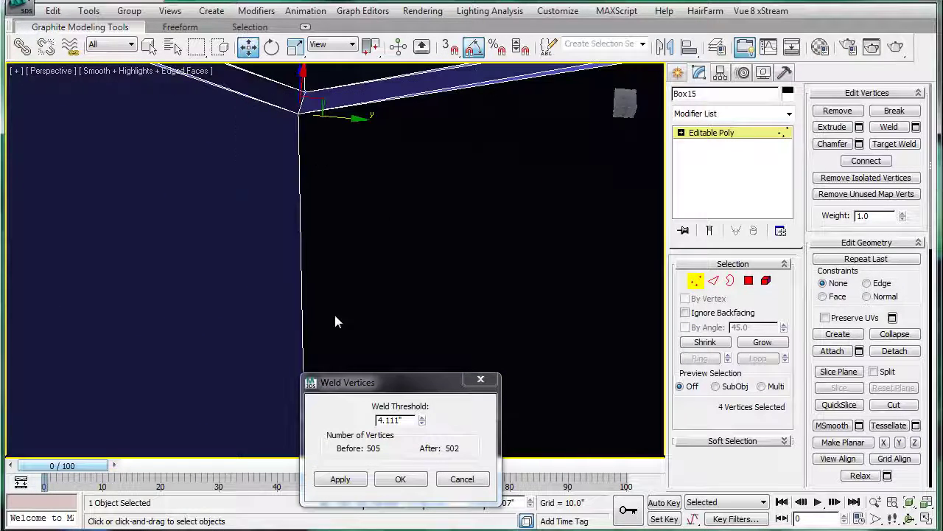
left_click(340, 479)
mouse_move(358, 244)
middle_mouse_down("alt")
mouse_move(351, 249)
mouse_move(349, 239)
mouse_move(359, 229)
mouse_move(278, 290)
mouse_move(258, 273)
mouse_move(205, 282)
middle_mouse_up("alt")
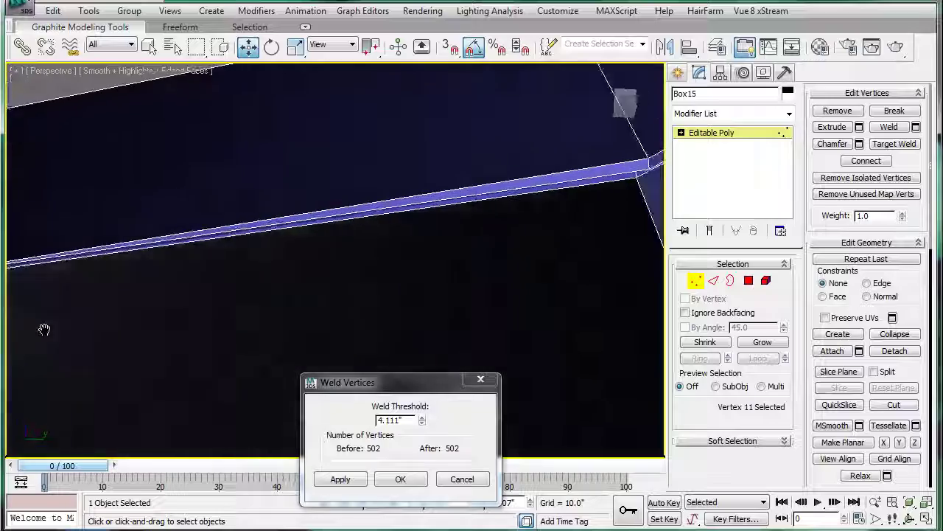